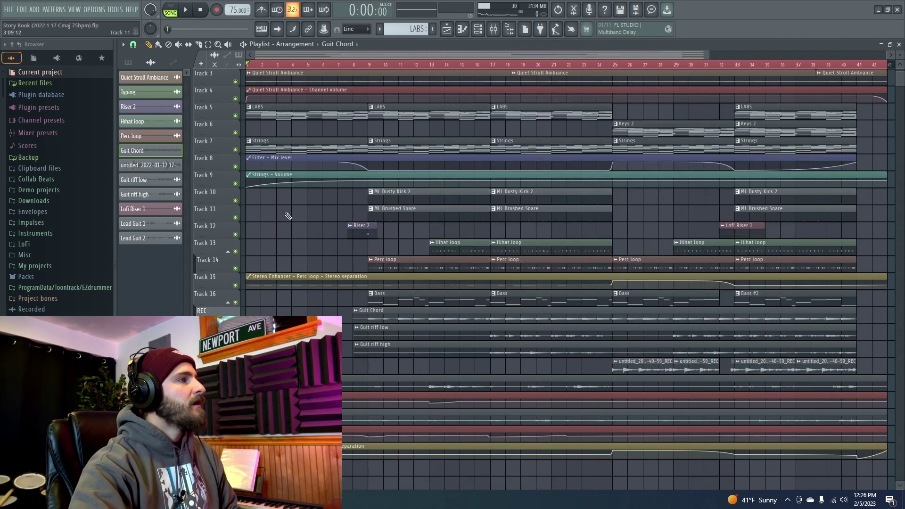
- Solo the LABS piano track, examine its Soft Piano instrument and its piano roll notes, and return to the playlist
right_click(236, 116)
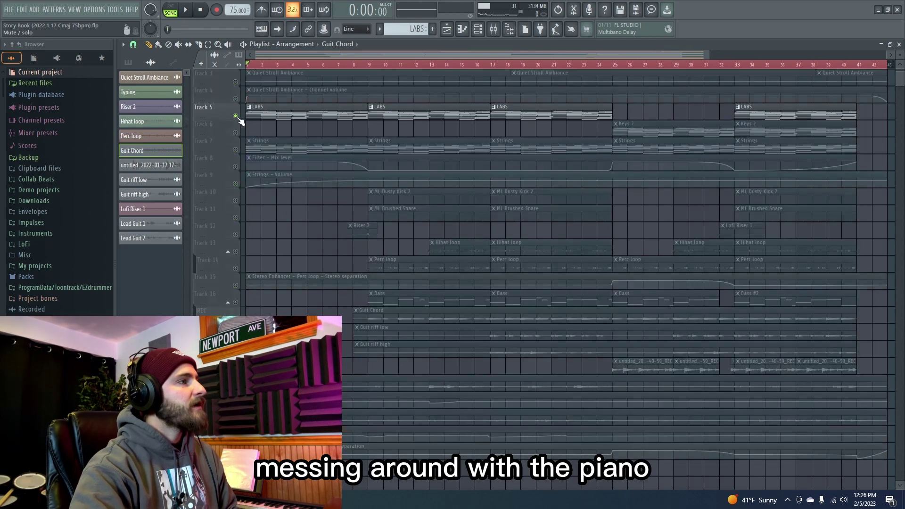
double_click(280, 117)
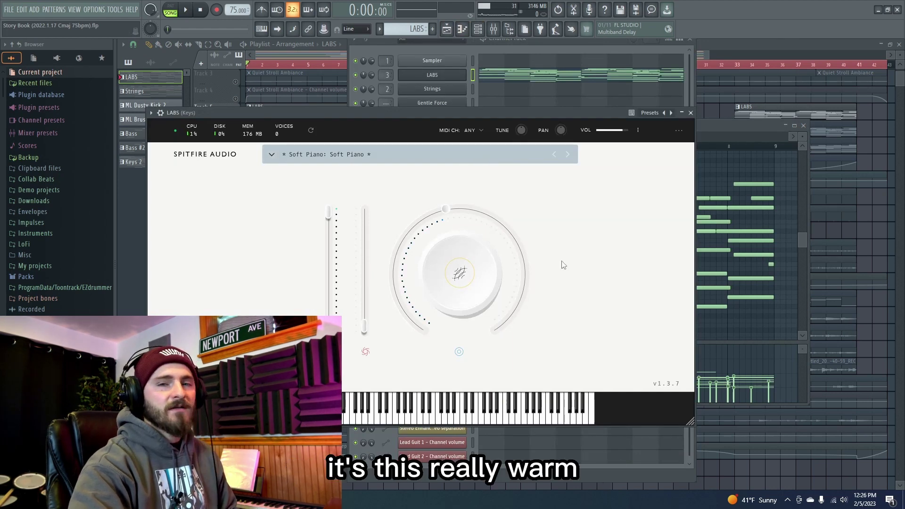
click(407, 412)
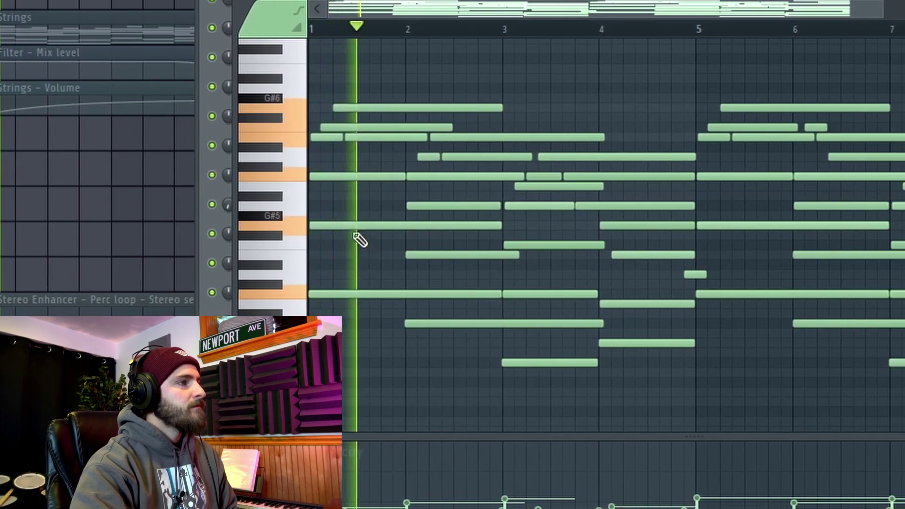
scroll(358, 239, up, 2)
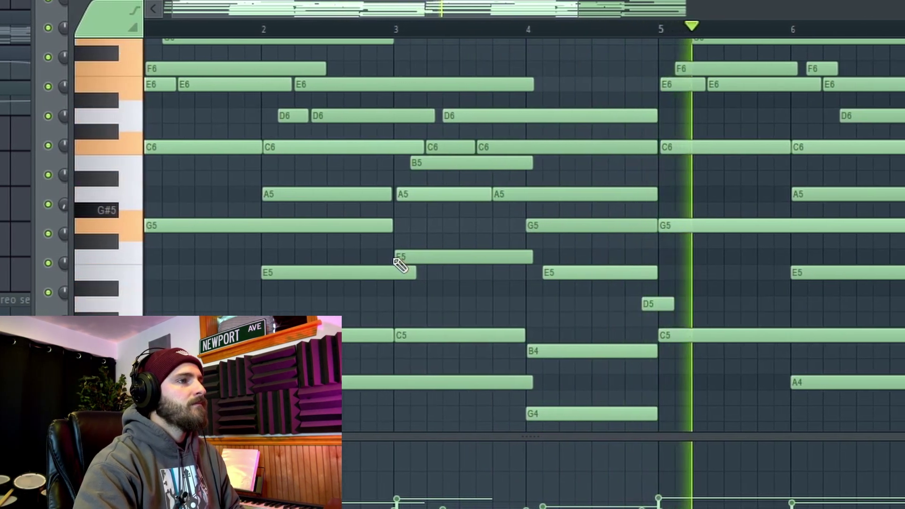
scroll(301, 266, down, 3)
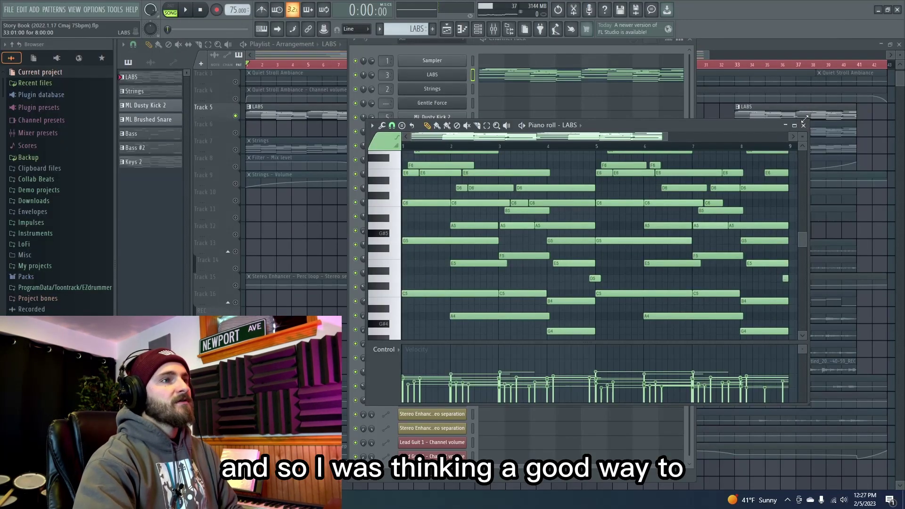
click(804, 126)
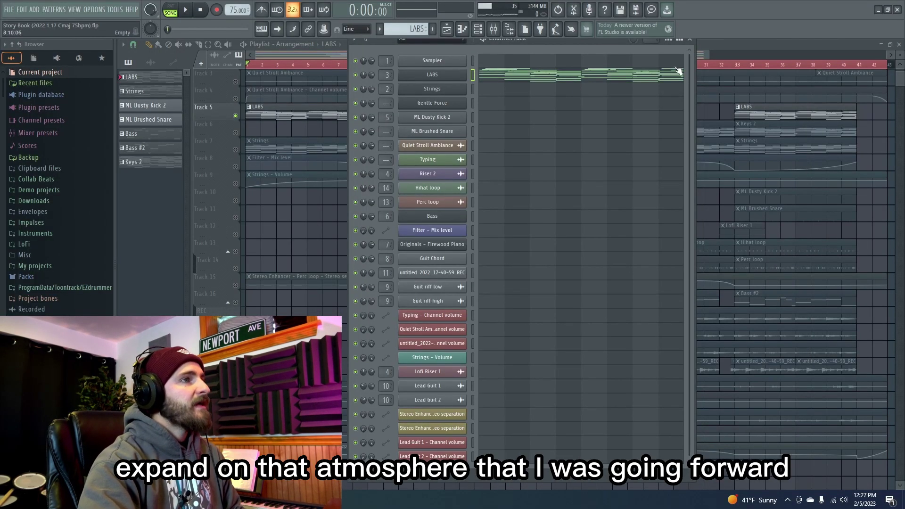
click(690, 41)
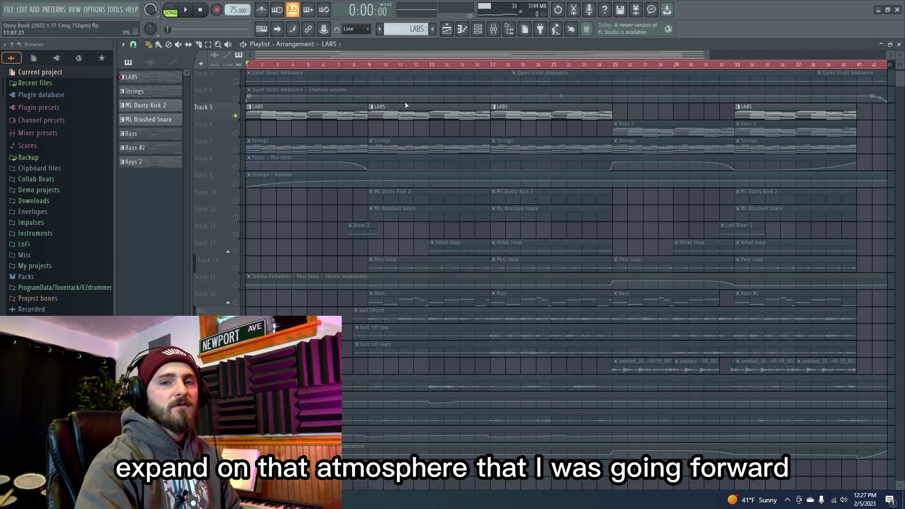
- Unmute the Strings track and its Strings - Volume automation, and play them together with the LABS piano
click(235, 150)
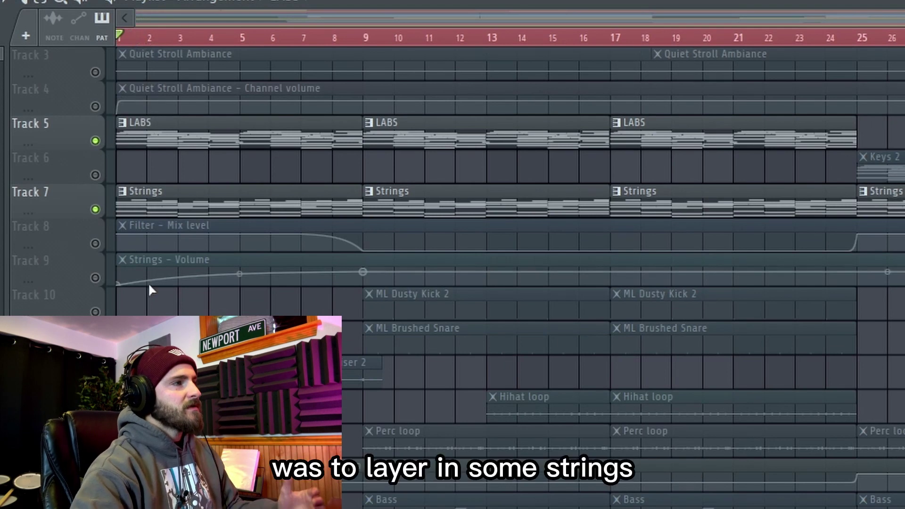
click(96, 278)
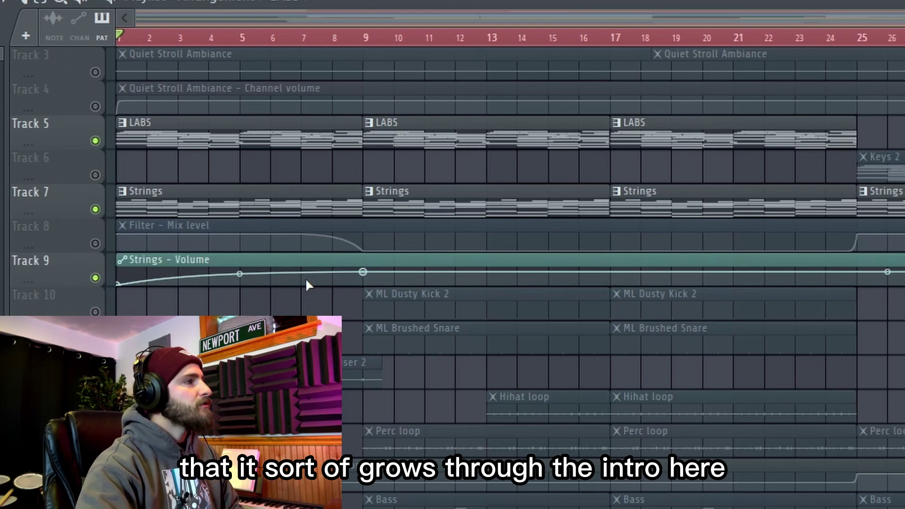
key(space)
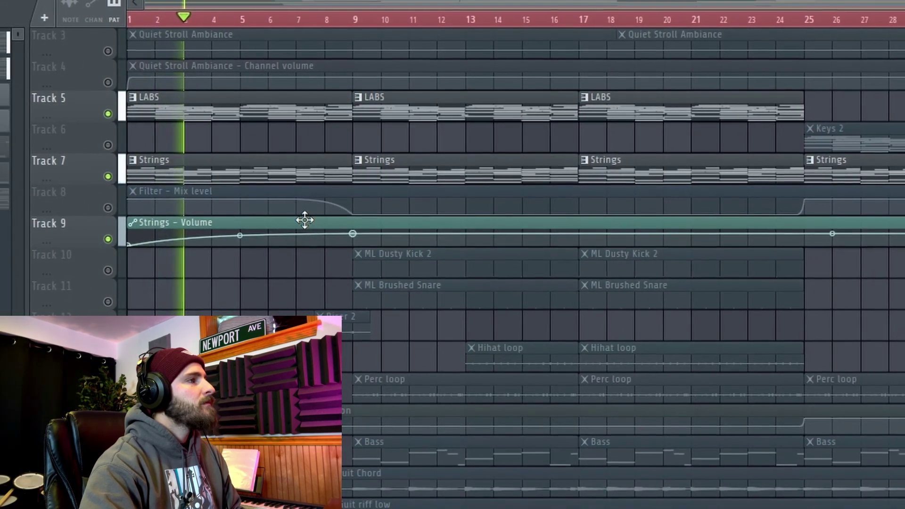
- Examine the low and high notes of the Strings pattern in the piano roll during playback, and return to the playlist
double_click(225, 178)
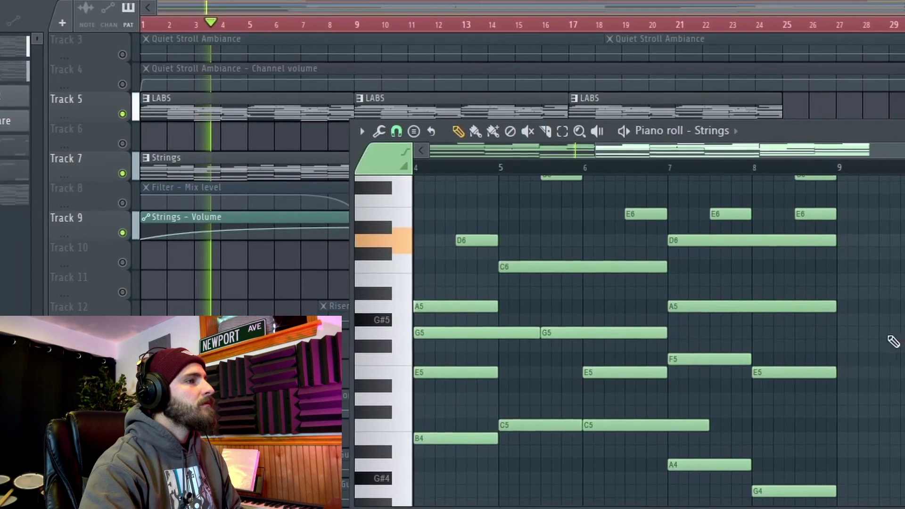
scroll(864, 343, down, 5)
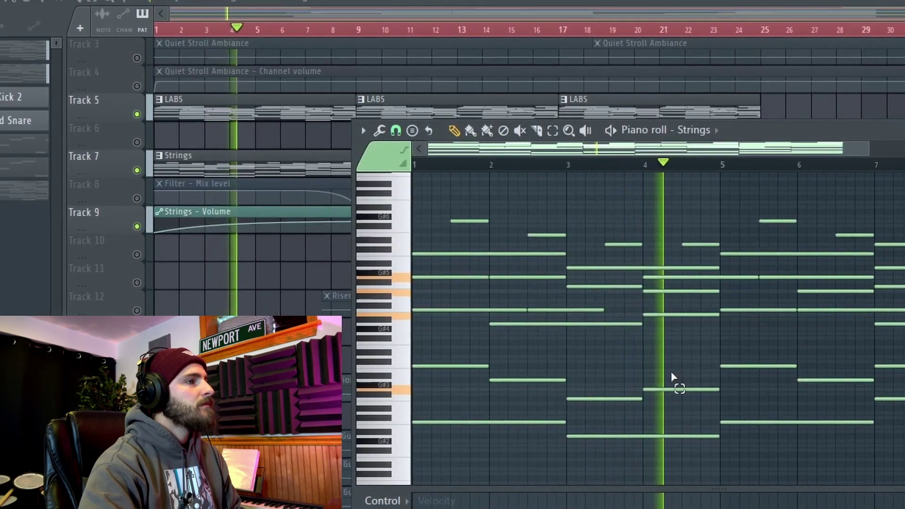
scroll(674, 379, up, 3)
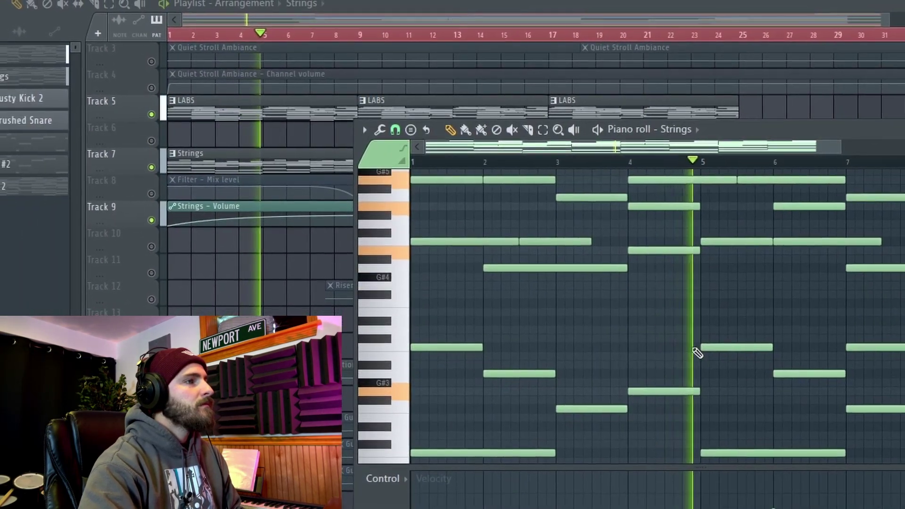
scroll(692, 355, up, 3)
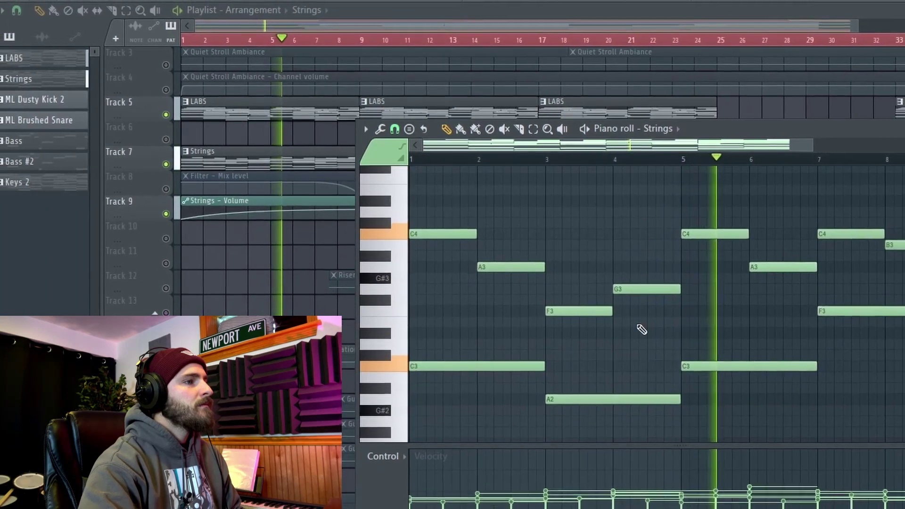
scroll(711, 332, up, 4)
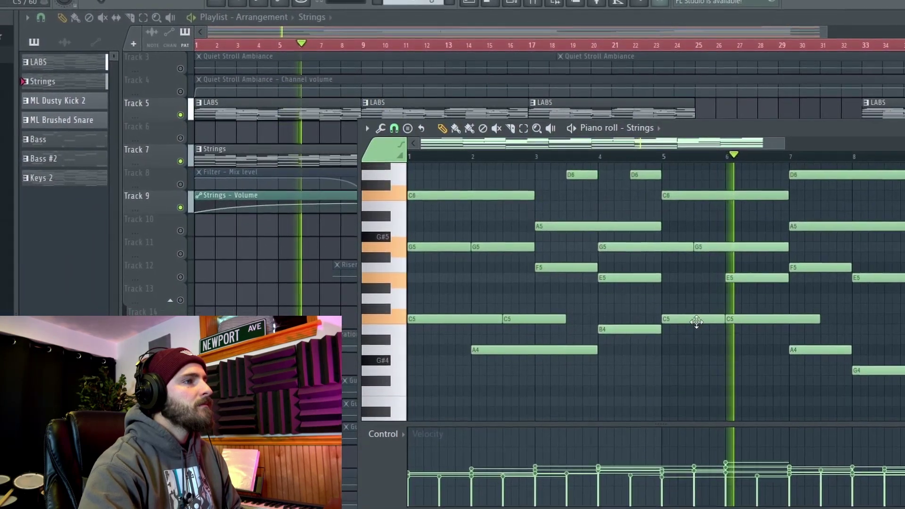
scroll(692, 318, up, 1)
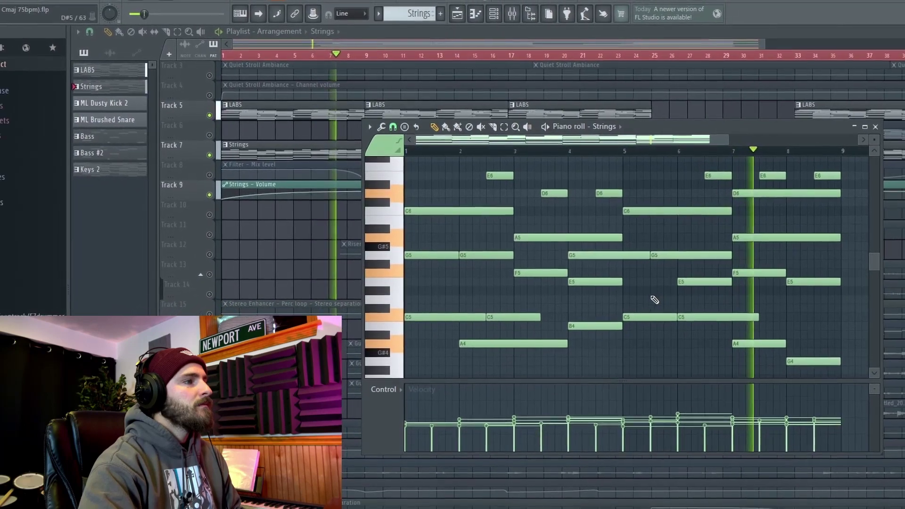
scroll(662, 301, down, 2)
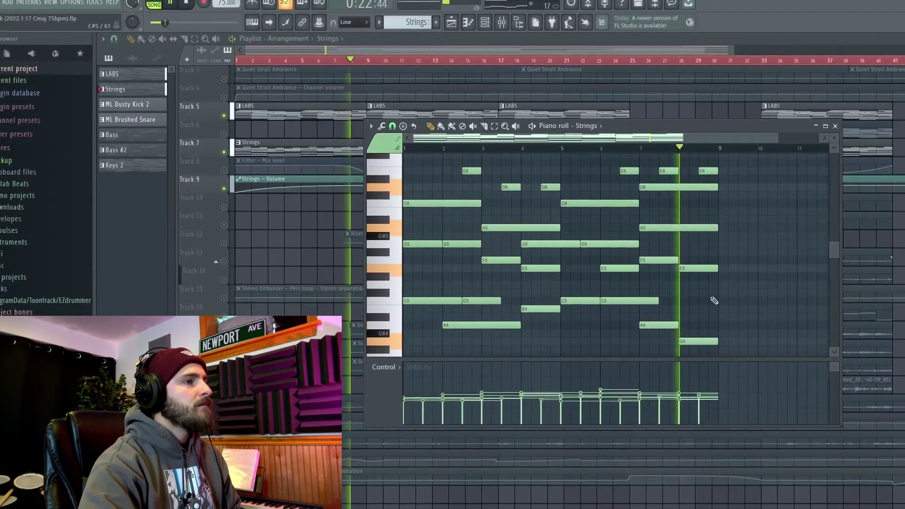
scroll(721, 299, down, 1)
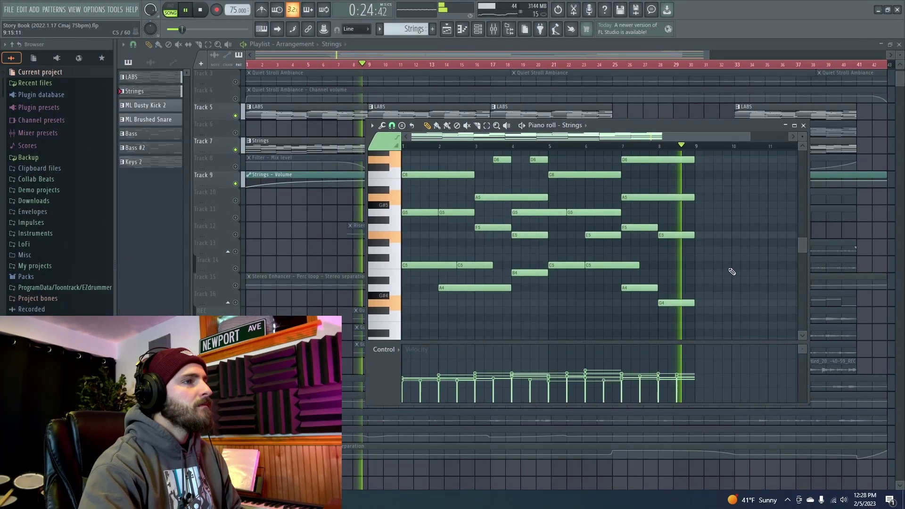
scroll(735, 259, up, 2)
key(space)
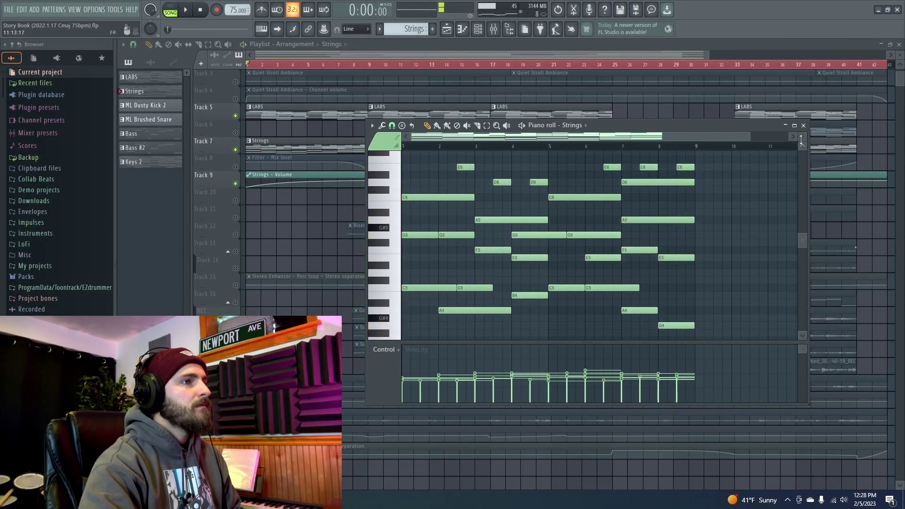
click(803, 125)
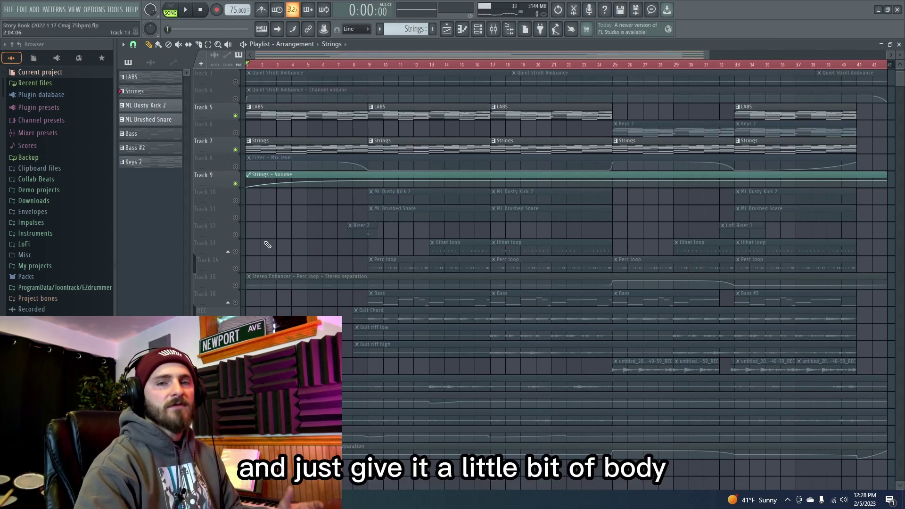
- Unmute the Typing and Quiet Stroll Ambiance tracks and both of their channel volume automations
scroll(259, 212, up, 2)
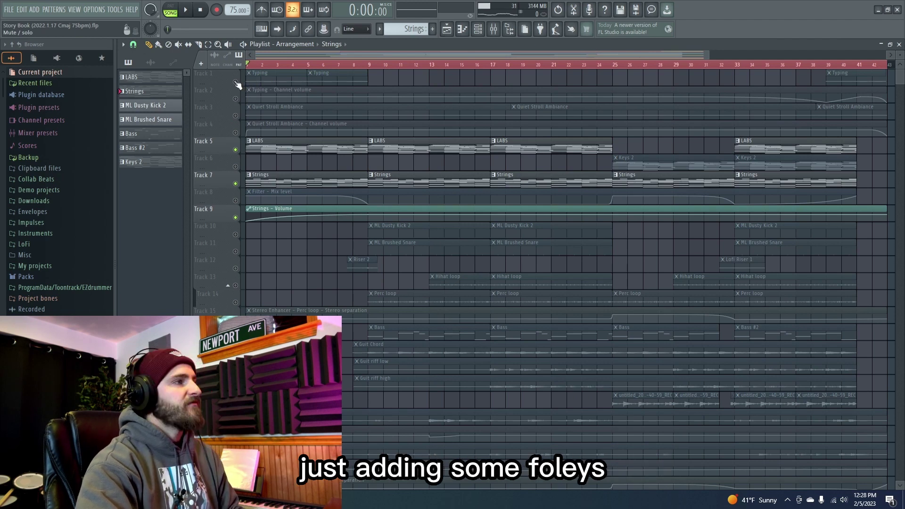
click(236, 83)
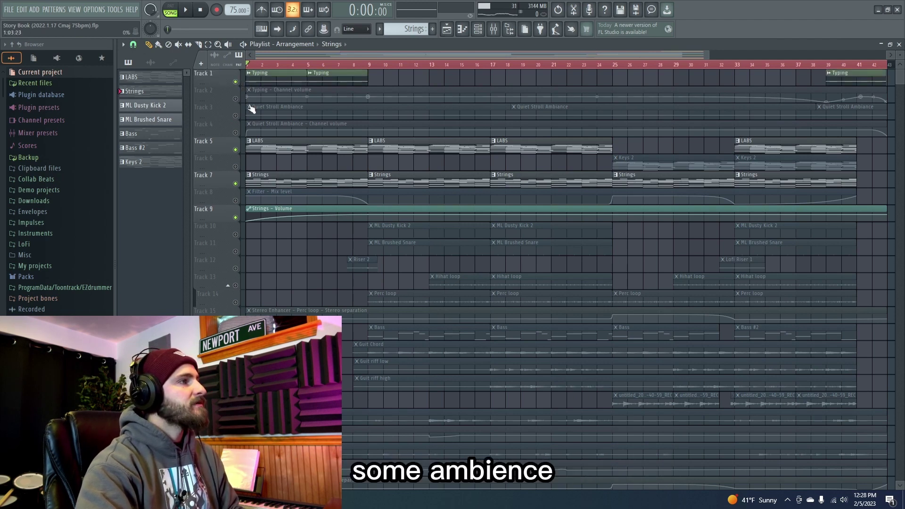
click(235, 115)
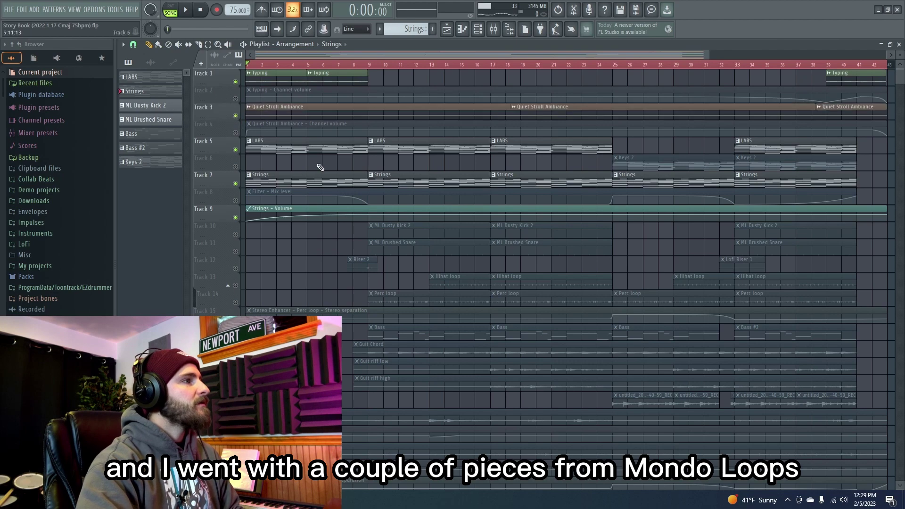
click(235, 98)
click(236, 133)
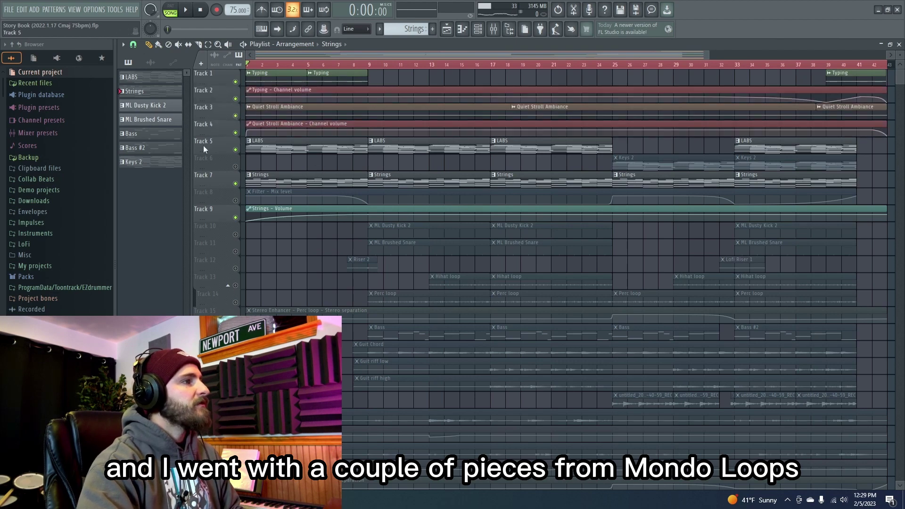
scroll(57, 283, down, 6)
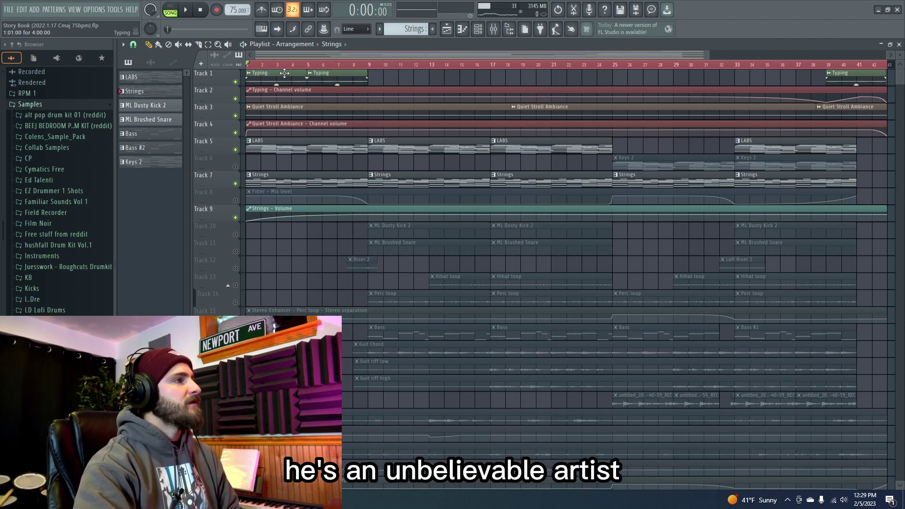
- Solo the Typing track and listen to its sound from the start of the song
right_click(236, 82)
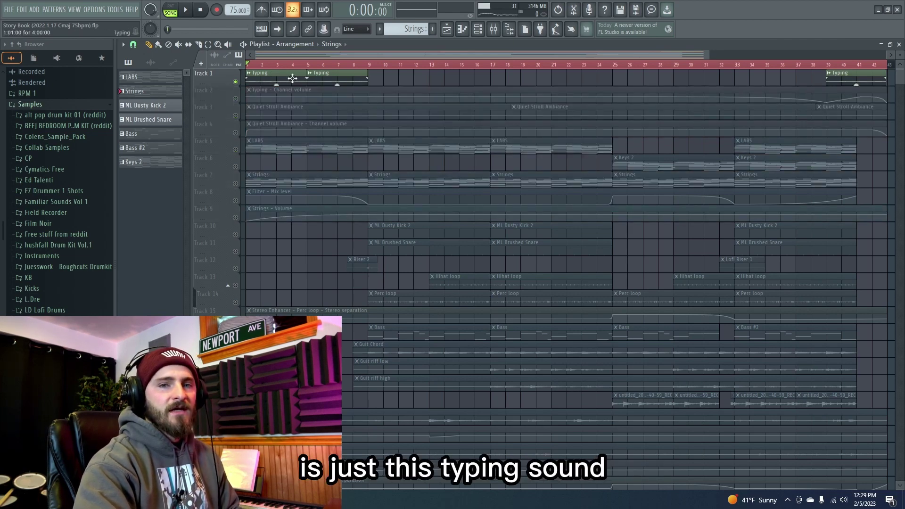
key(space)
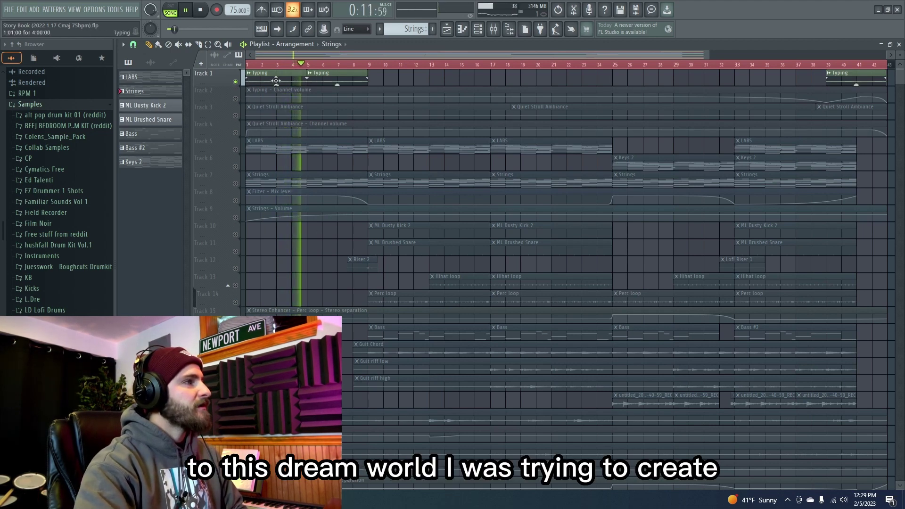
key(space)
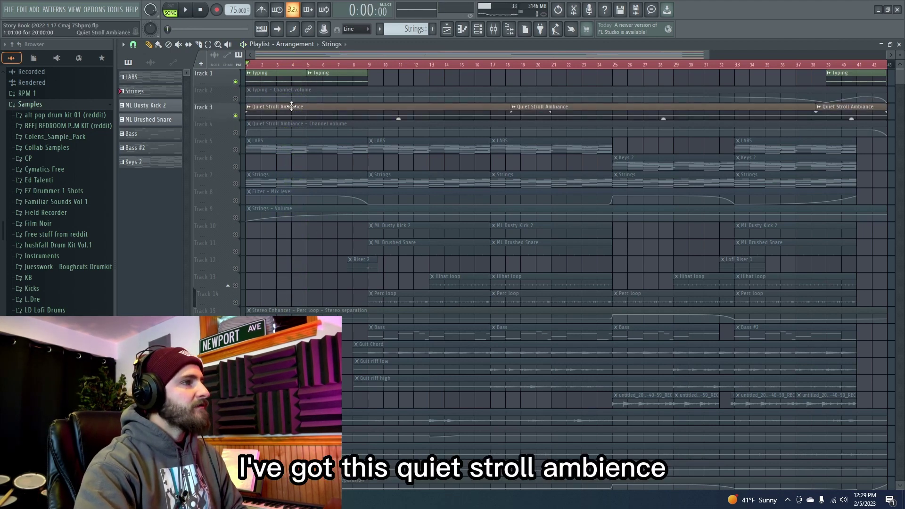
- View the Quiet Stroll Ambiance clip's sample settings, and solo its track to listen to it
double_click(271, 109)
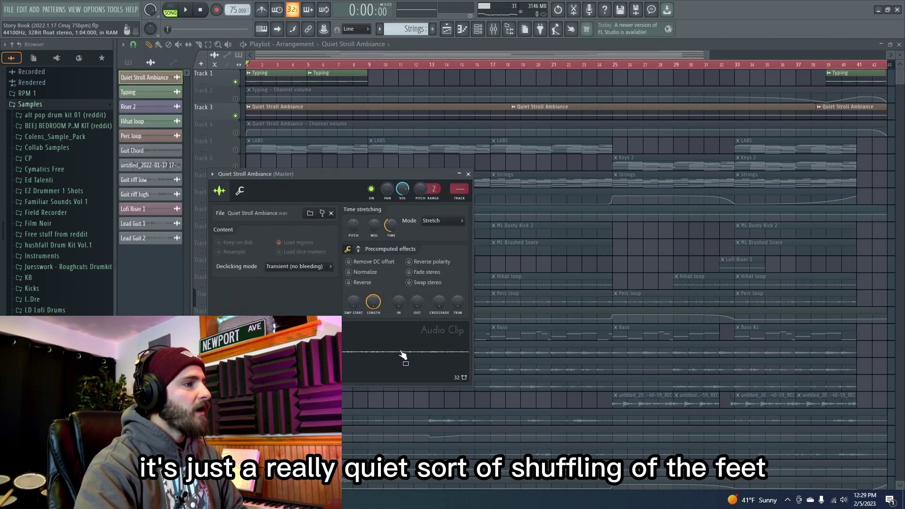
click(469, 174)
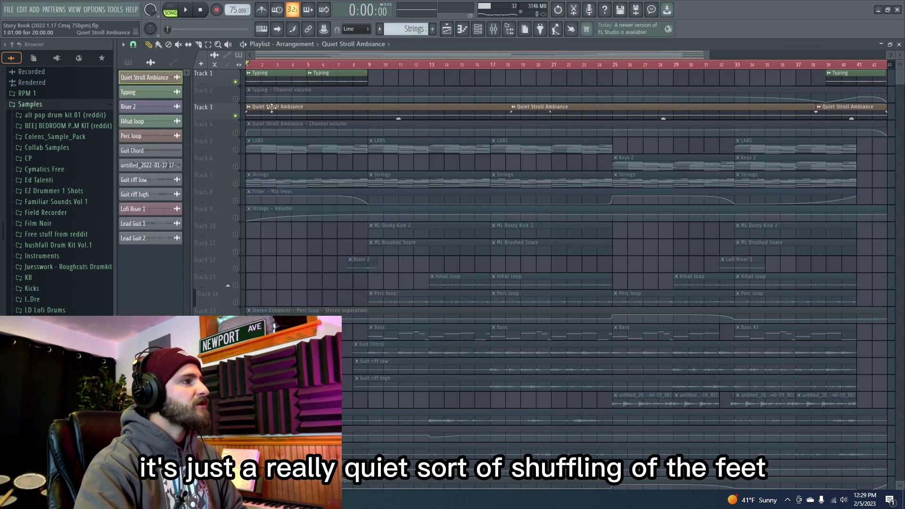
ctrl+click(235, 115)
key(space)
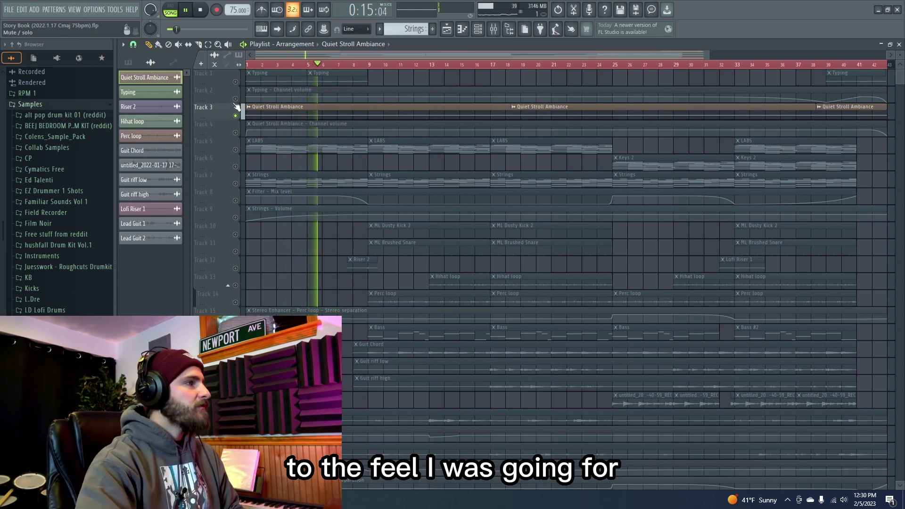
key(space)
- Unmute Typing, LABS, Strings and the volume and filter automations on tracks 2, 4, 8 and 9, and play the combined layers
click(235, 82)
click(235, 150)
click(236, 183)
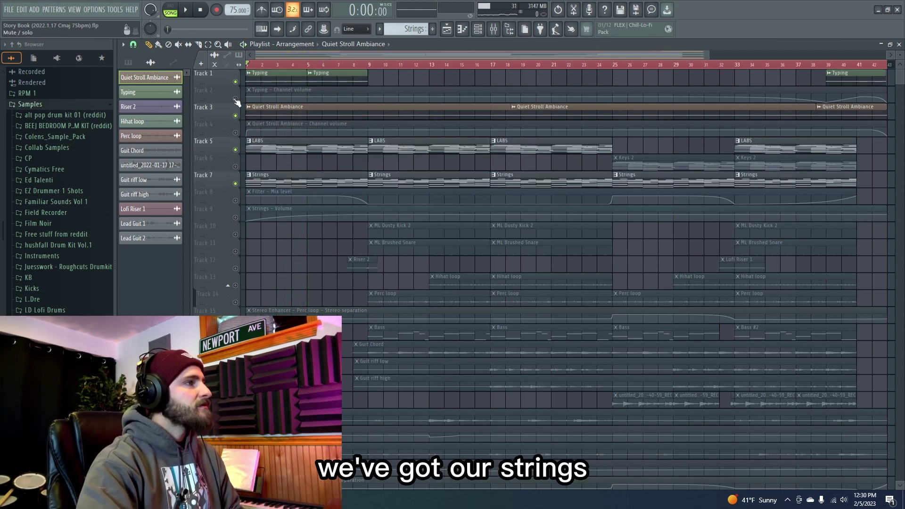
click(235, 99)
click(235, 132)
click(235, 200)
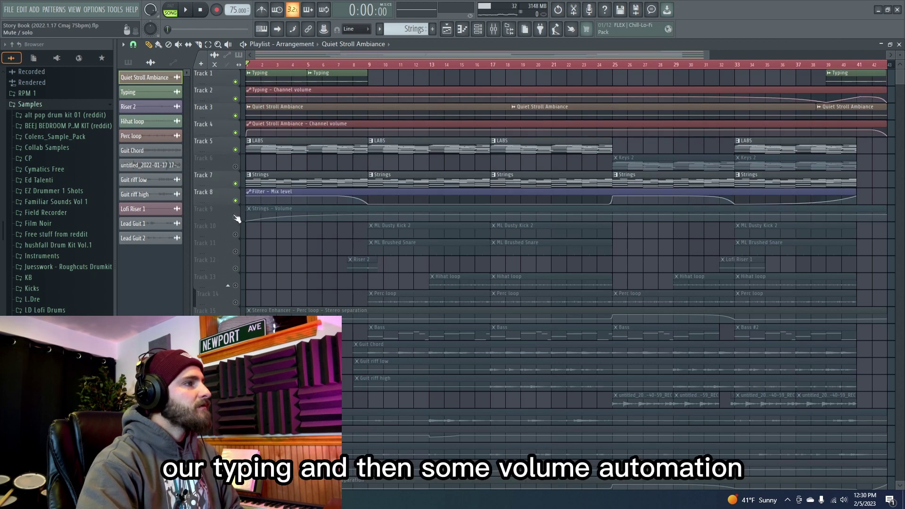
click(235, 217)
key(space)
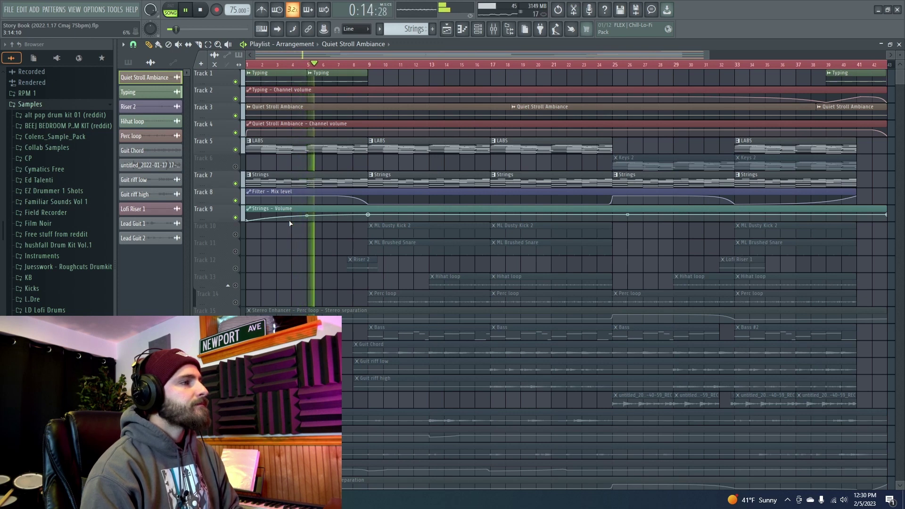
key(space)
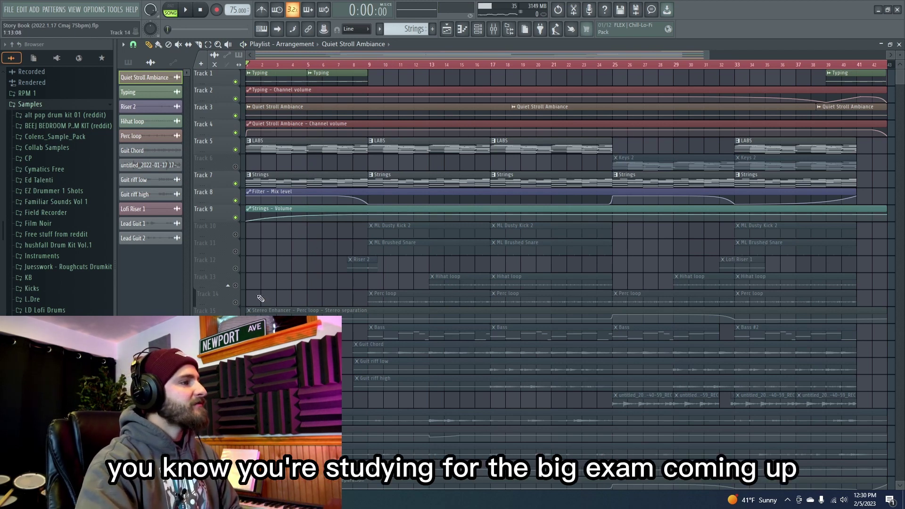
- Unmute the Perc loop stereo separation automation, the riser track and the Bass track
click(235, 319)
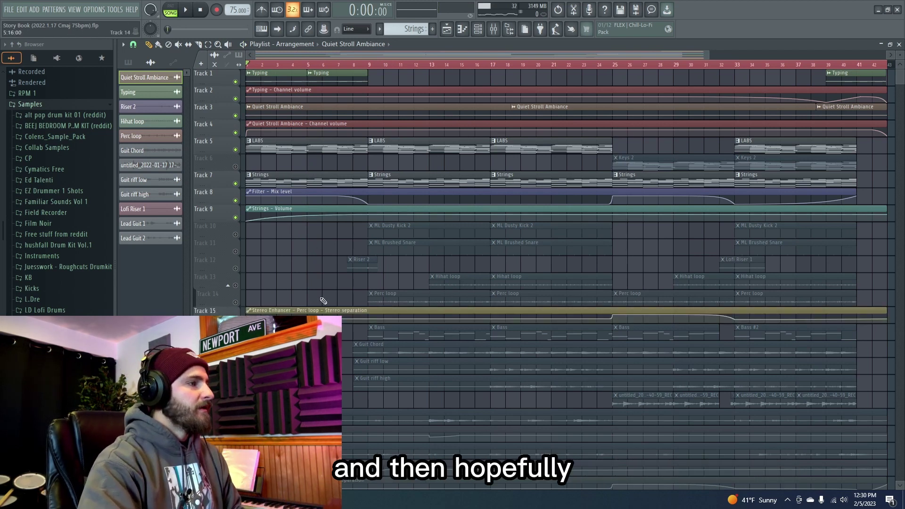
click(235, 268)
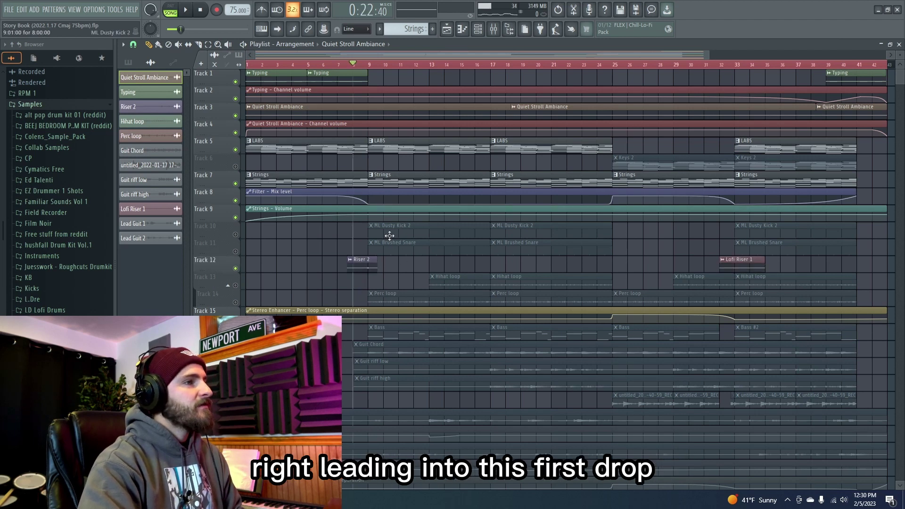
click(414, 339)
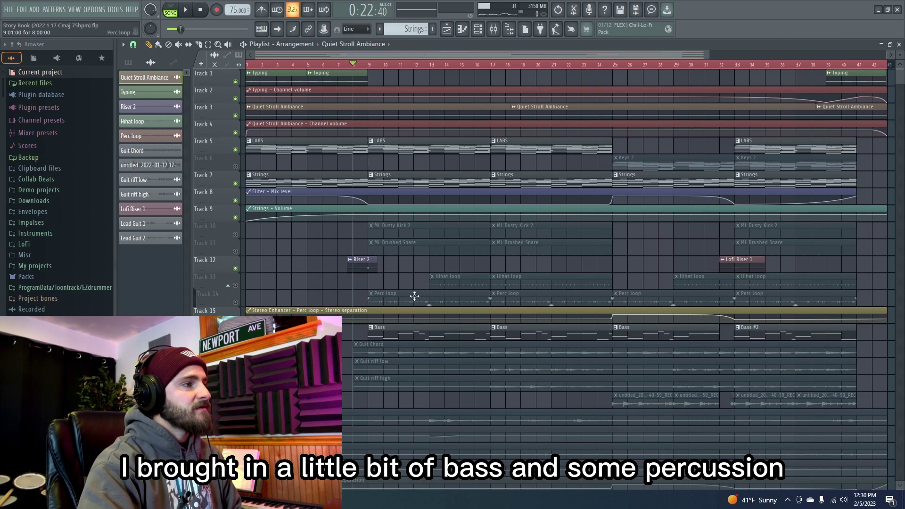
- View the first Bass pattern's notes in the piano roll, and open the Bass channel's Serum synth
double_click(407, 330)
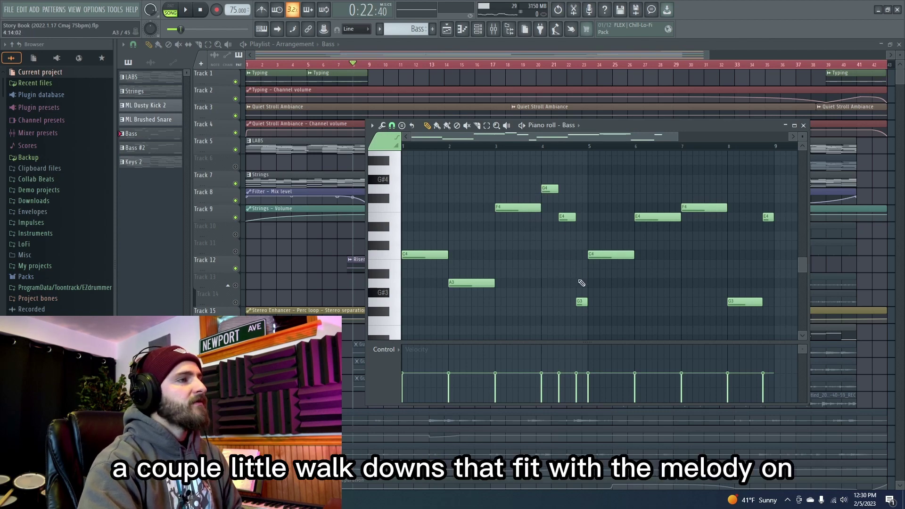
key(F6)
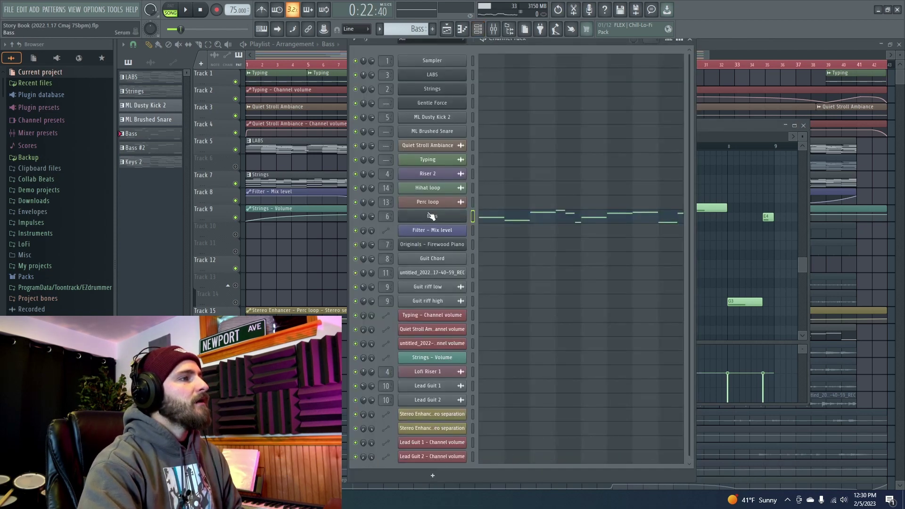
click(430, 216)
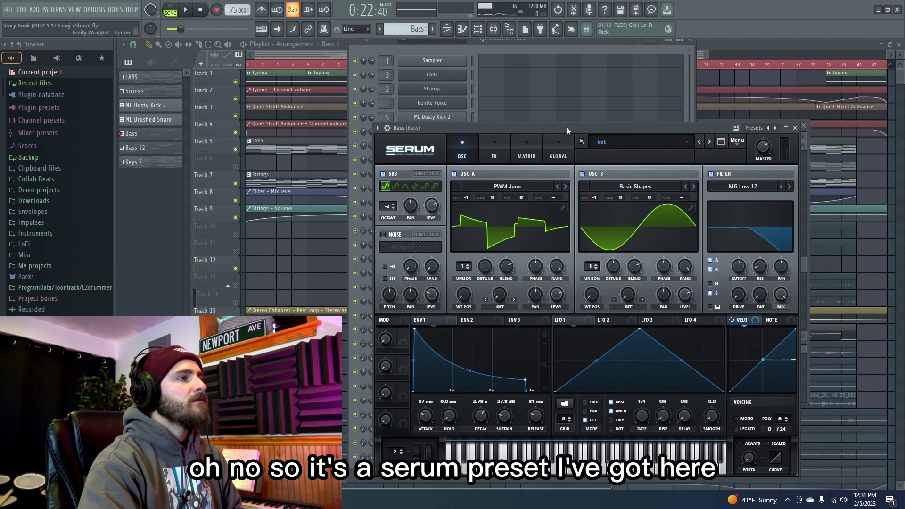
drag(593, 125, 530, 106)
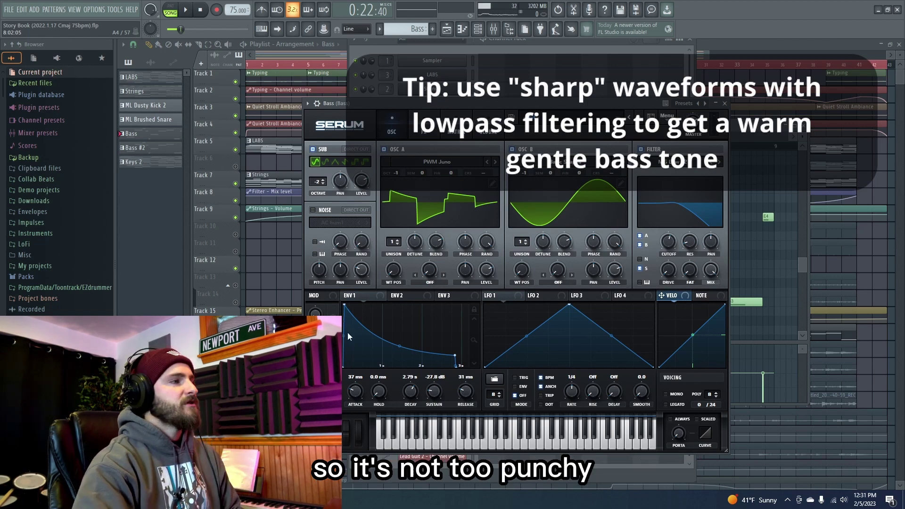
- Audition notes of the Serum bass patch, and inspect its effects chain with the MG Low 18 filter
click(494, 447)
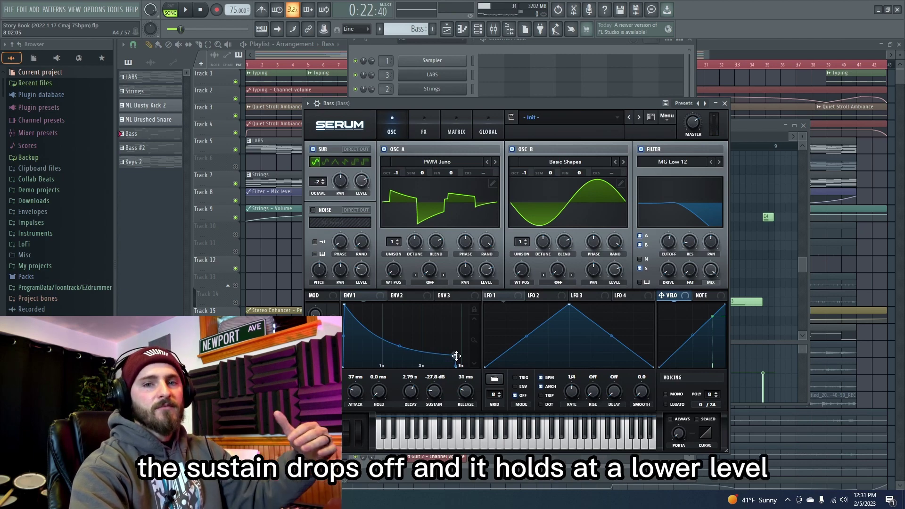
click(524, 445)
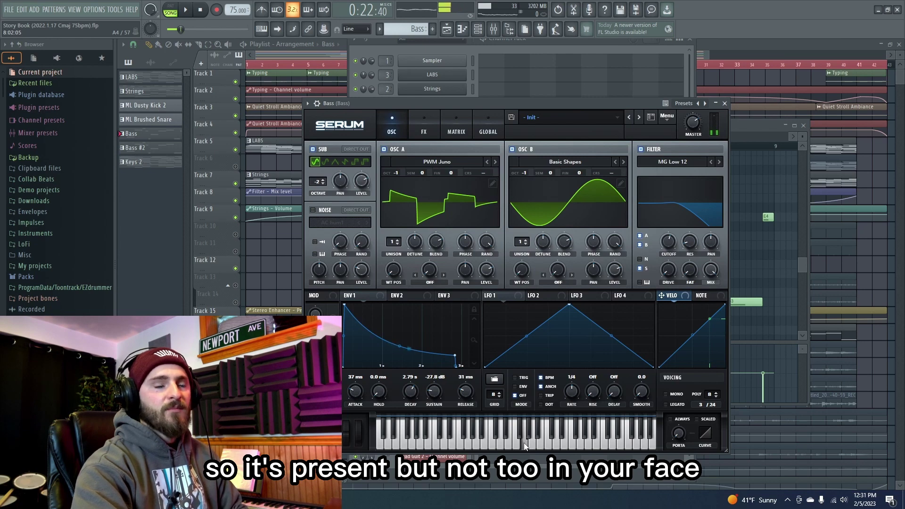
click(411, 131)
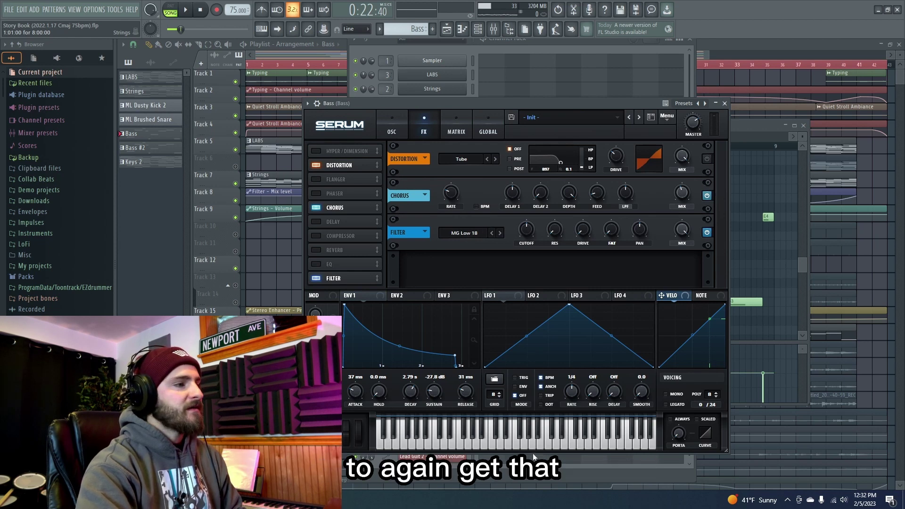
click(706, 232)
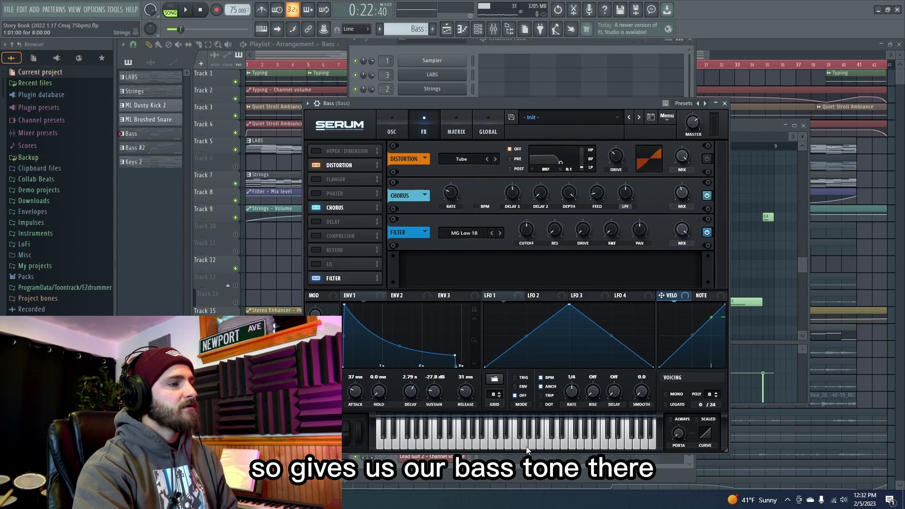
- Inspect the Fruity Limiter compression on the Bass mixer track, and return to the playlist
click(724, 104)
key(F9)
click(724, 318)
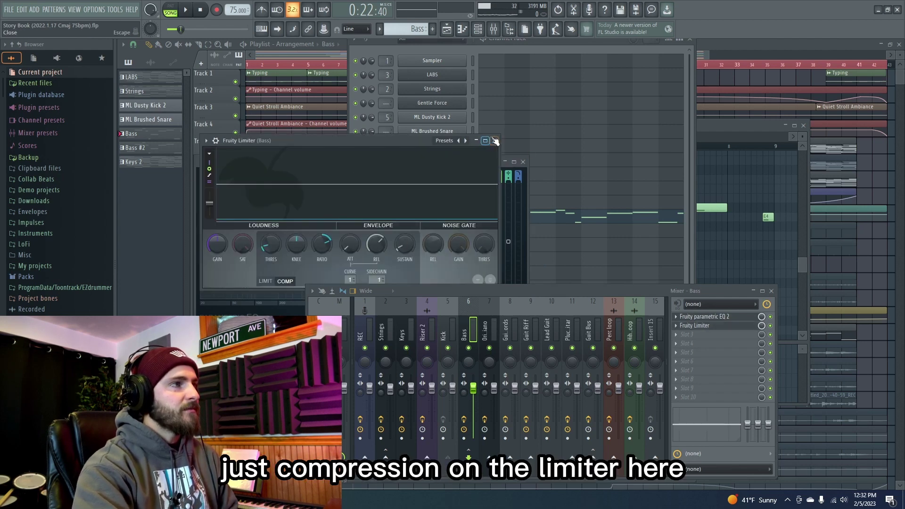
key(F12)
click(689, 39)
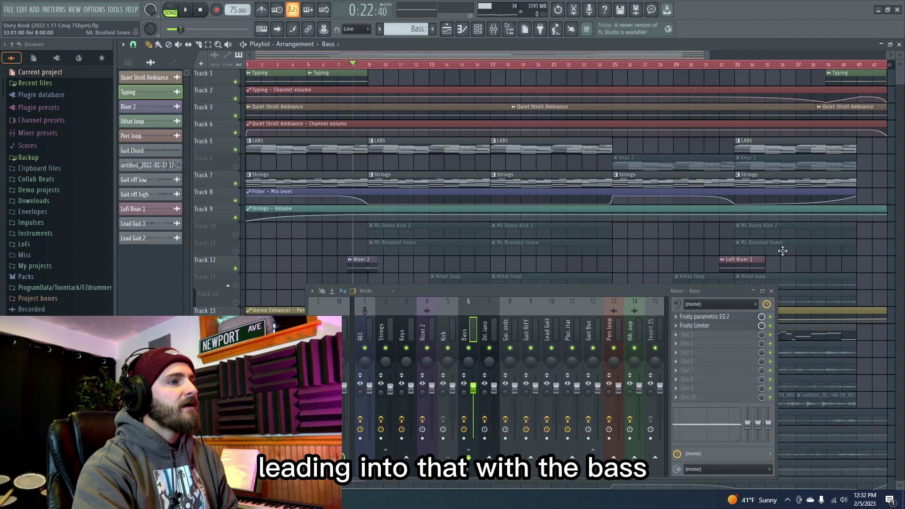
click(771, 290)
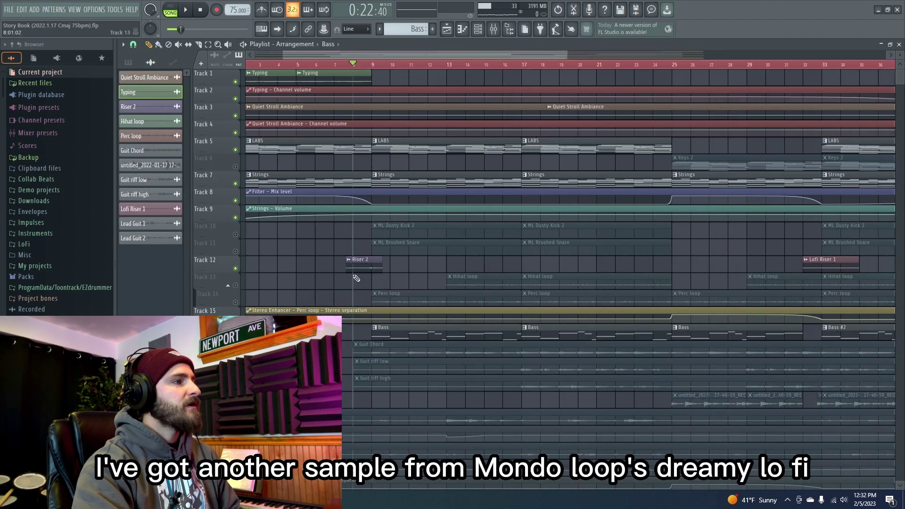
- Examine the Riser 2 clip before bar 9, and play the transition into the drop with the bass
scroll(363, 279, up, 3)
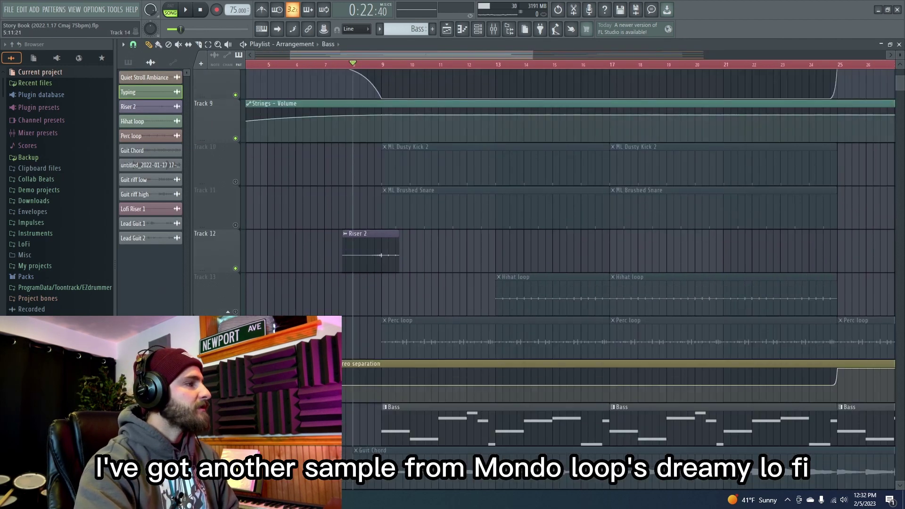
scroll(370, 272, up, 3)
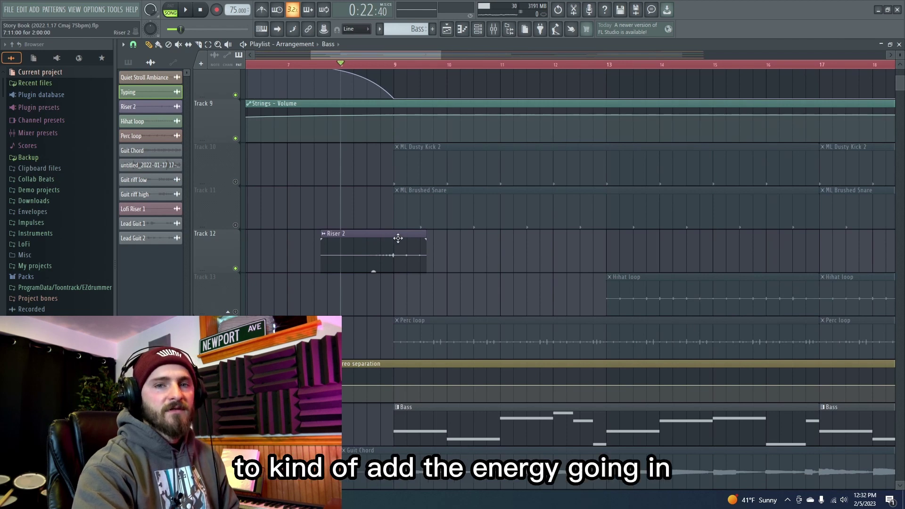
scroll(378, 293, down, 4)
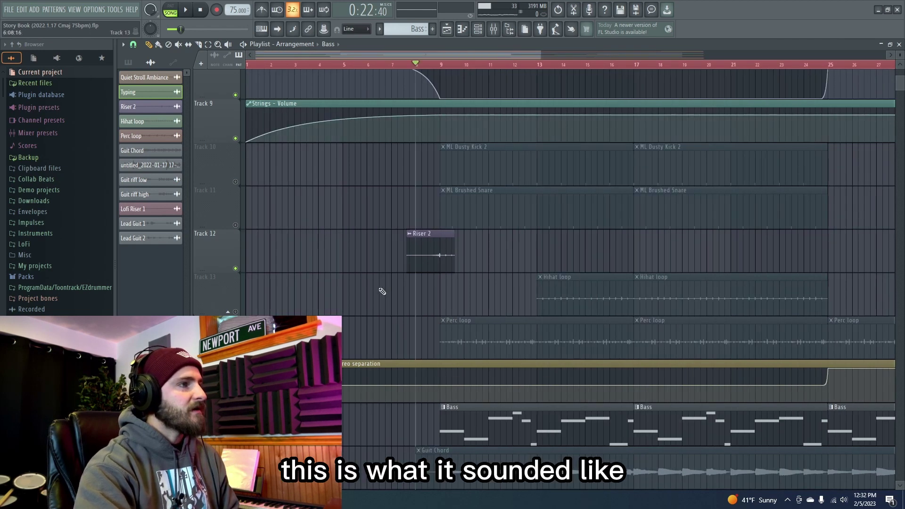
scroll(406, 285, up, 2)
key(space)
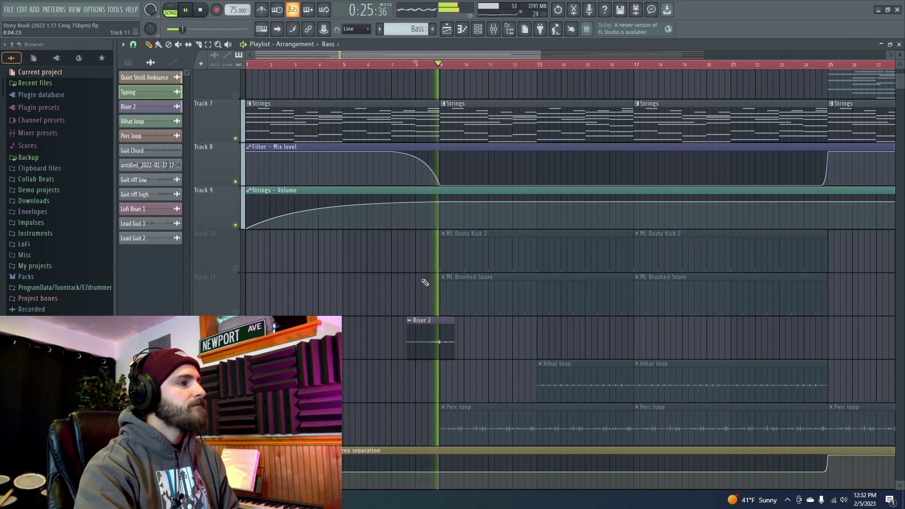
scroll(414, 285, down, 3)
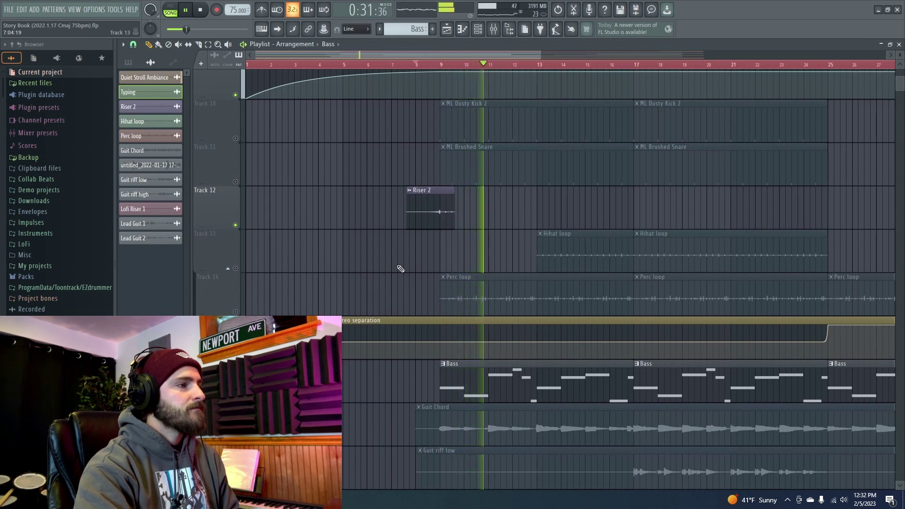
key(space)
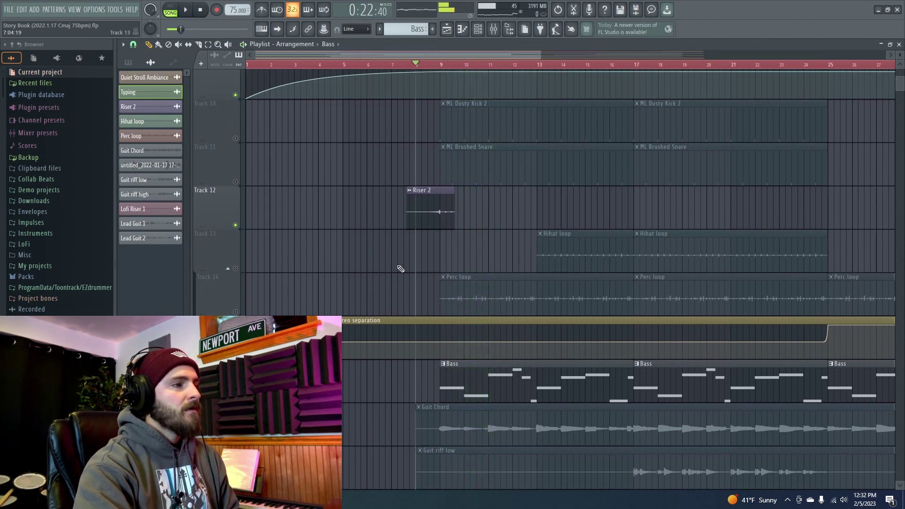
- Unmute the ML Dusty Kick 2, ML Brushed Snare, Perc loop and Hihat loop tracks
scroll(400, 268, up, 4)
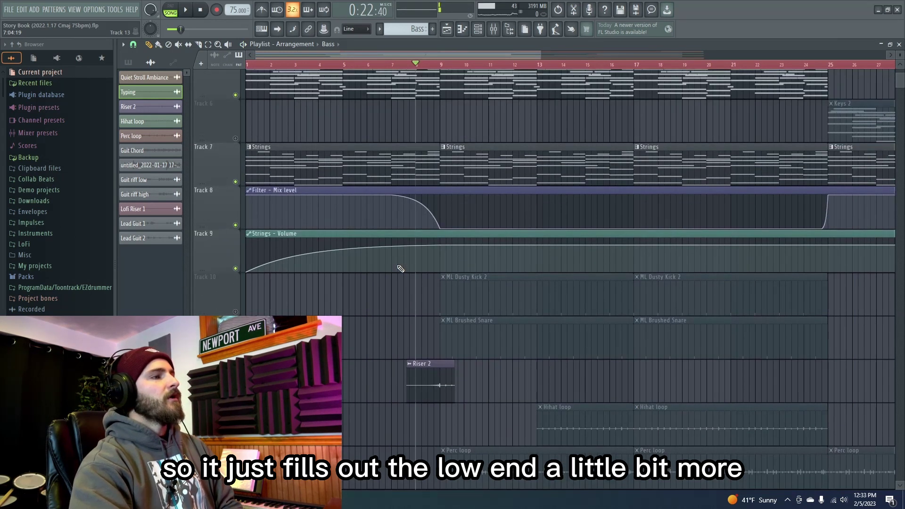
click(235, 312)
click(235, 355)
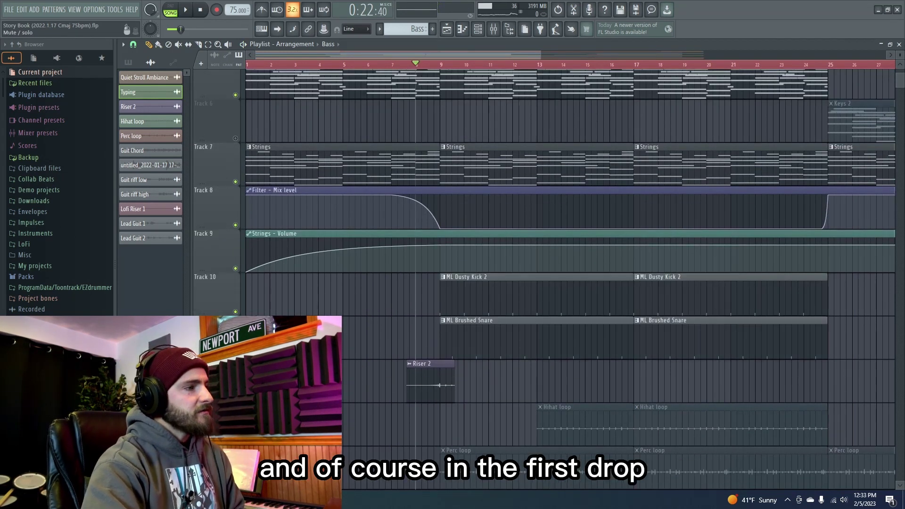
scroll(542, 307, down, 2)
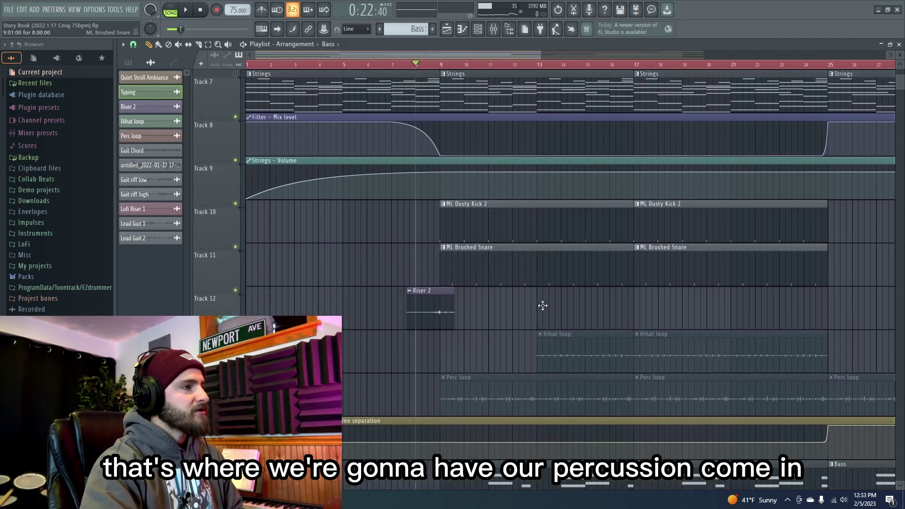
click(235, 398)
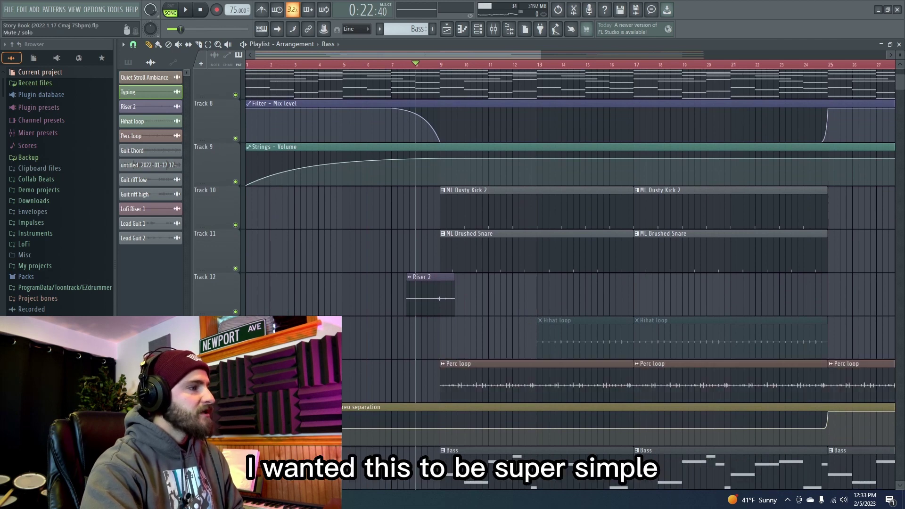
click(235, 355)
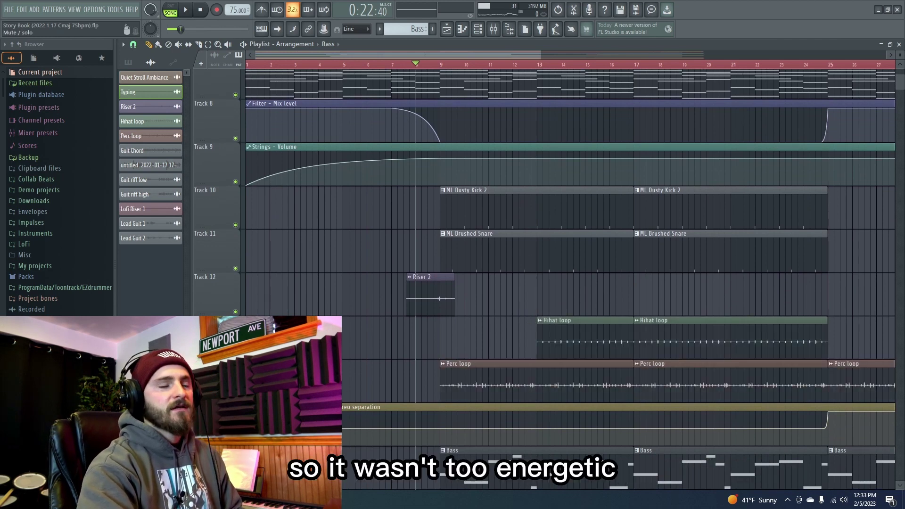
- View the note patterns of ML Dusty Kick 2 and ML Brushed Snare in the piano roll
double_click(487, 206)
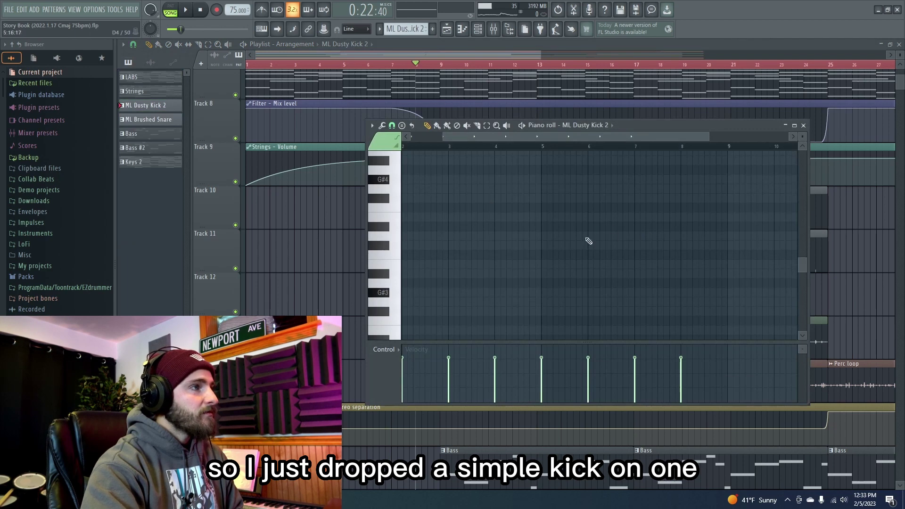
click(804, 126)
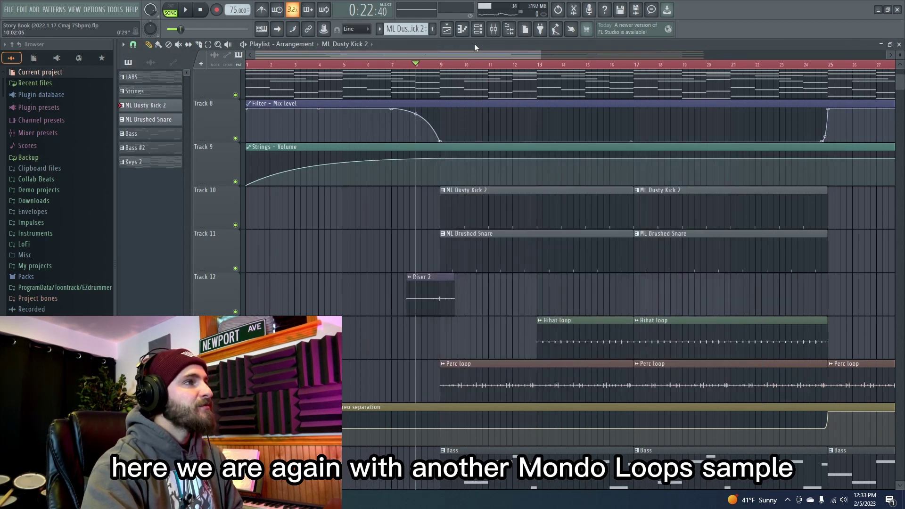
double_click(491, 239)
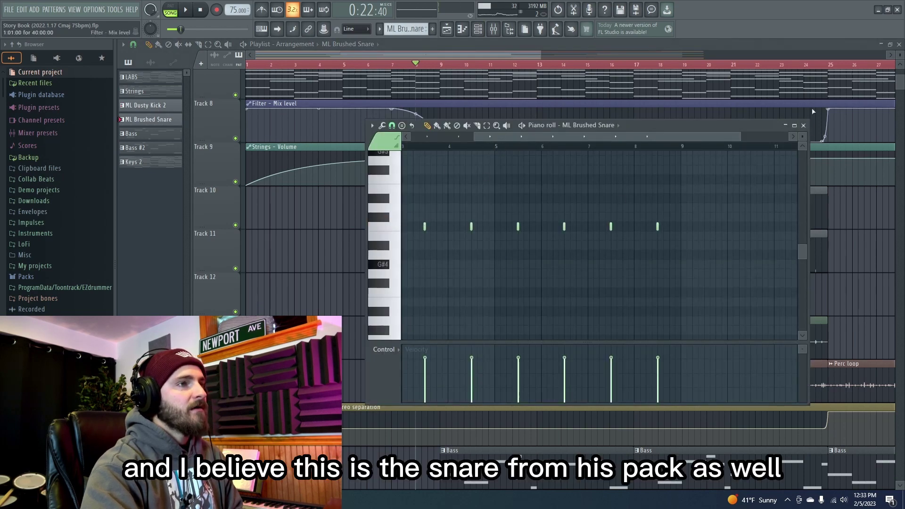
click(803, 126)
- Check the Kick track in the mixer alongside the channel rack, and return to the playlist
key(F6)
key(F9)
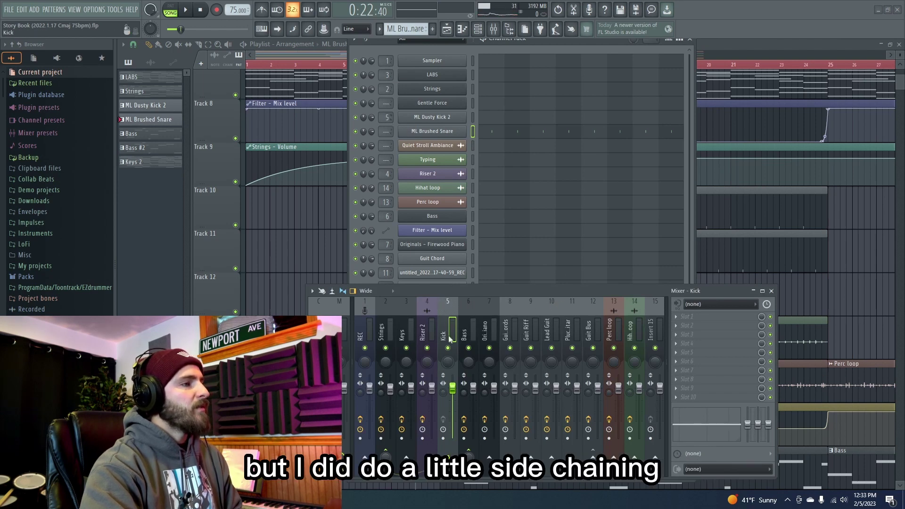
click(770, 291)
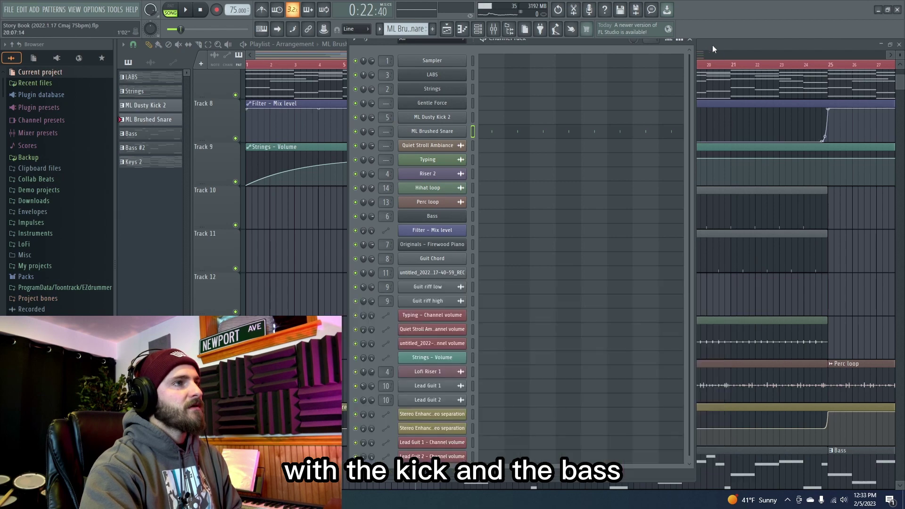
click(692, 41)
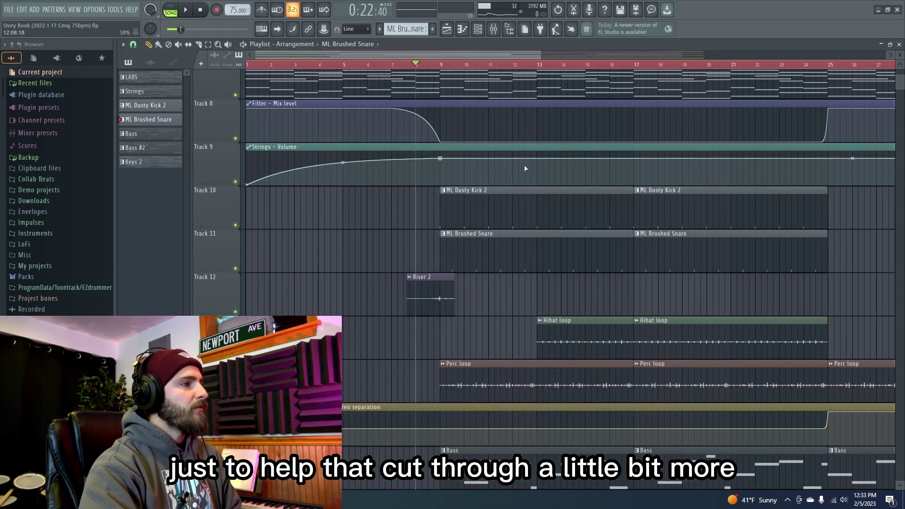
- Play the first drop from the riser onward with bass, strings, keys and percussion layered together
scroll(363, 254, down, 3)
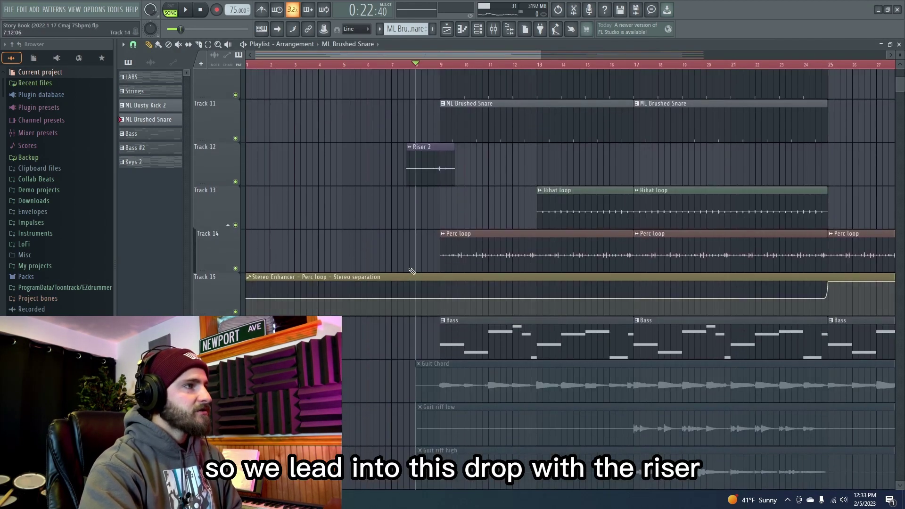
scroll(401, 254, up, 4)
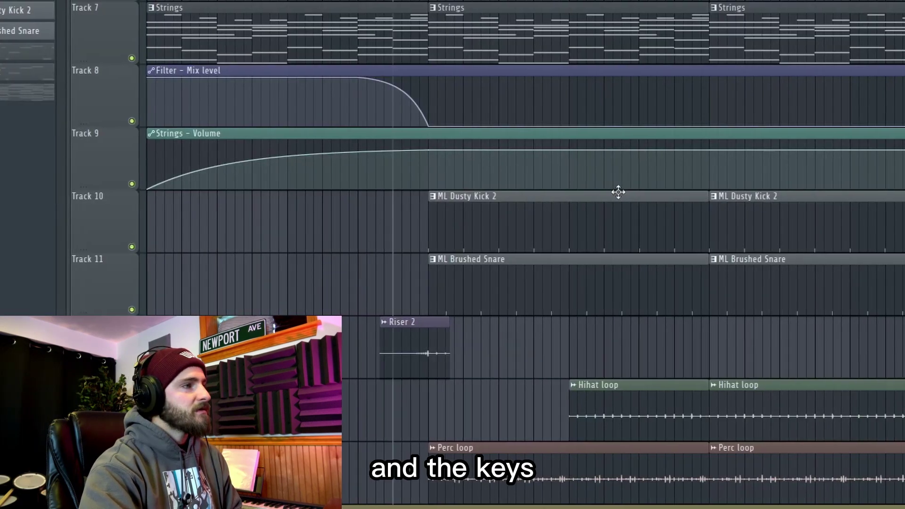
key(space)
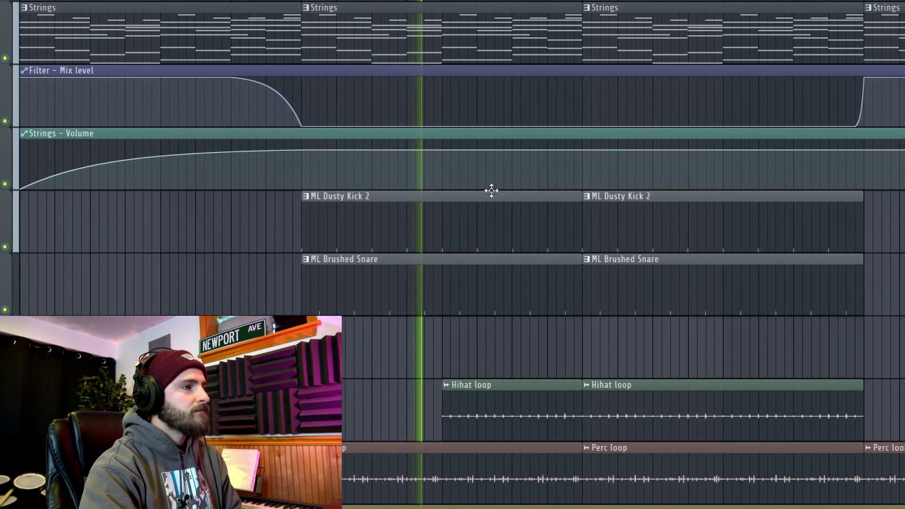
key(space)
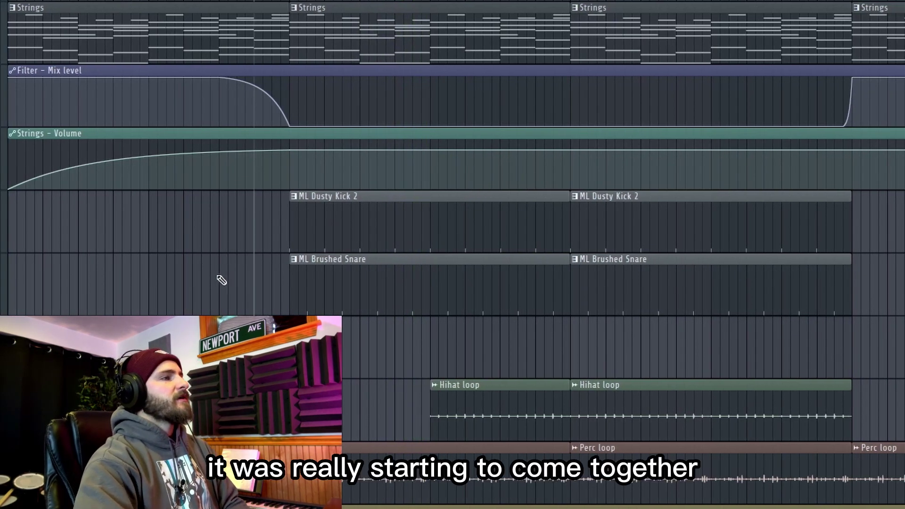
- View the Perc loop clip's sample settings, including its time stretching and precomputed effects, and close them
scroll(218, 283, up, 4)
scroll(214, 302, up, 2)
scroll(214, 302, down, 6)
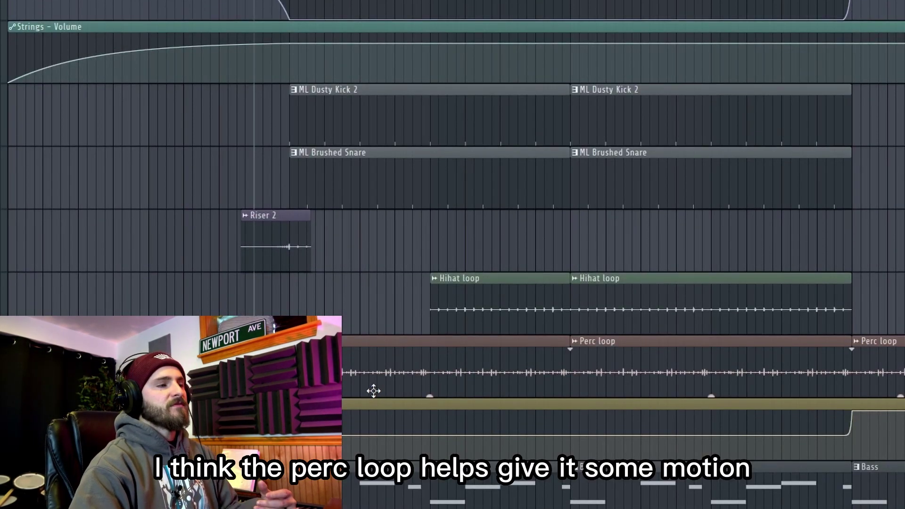
double_click(381, 354)
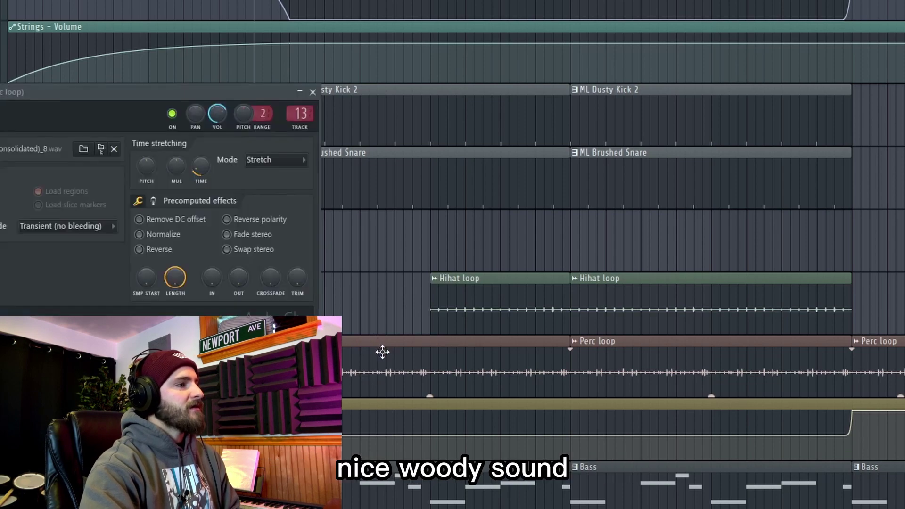
click(313, 94)
- Solo the Guit Chord track and view the clip's sample settings together with its mixer channel
scroll(245, 197, down, 6)
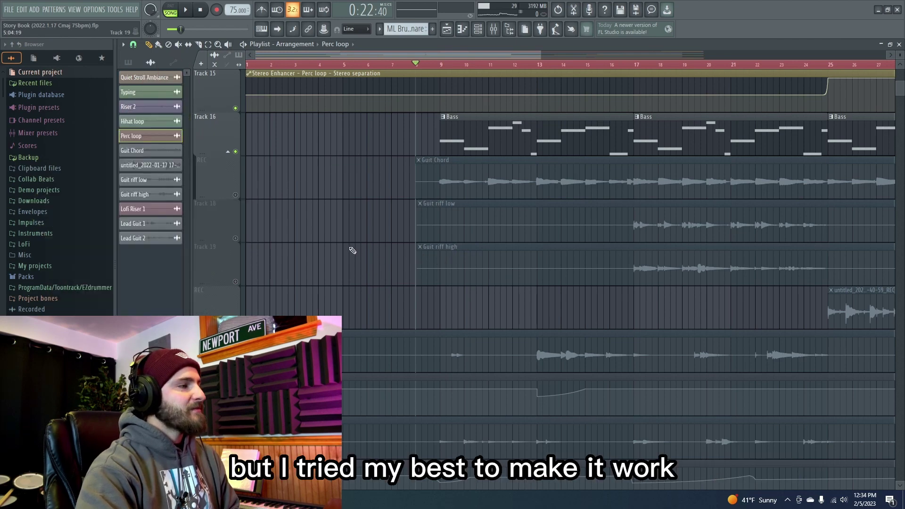
scroll(371, 247, up, 1)
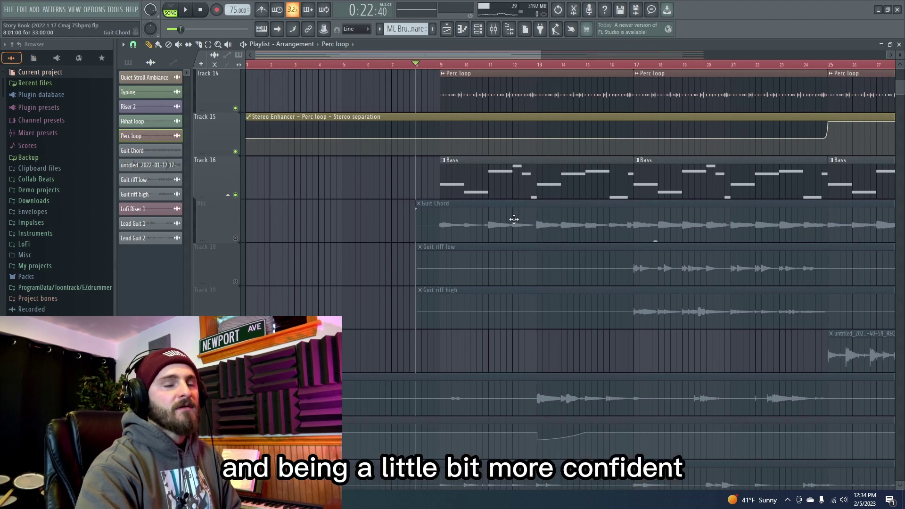
right_click(235, 238)
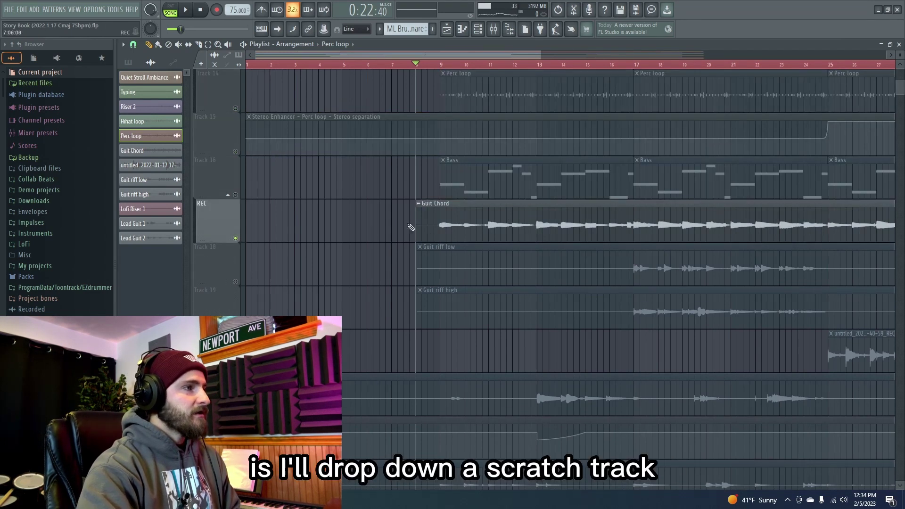
double_click(480, 217)
click(450, 176)
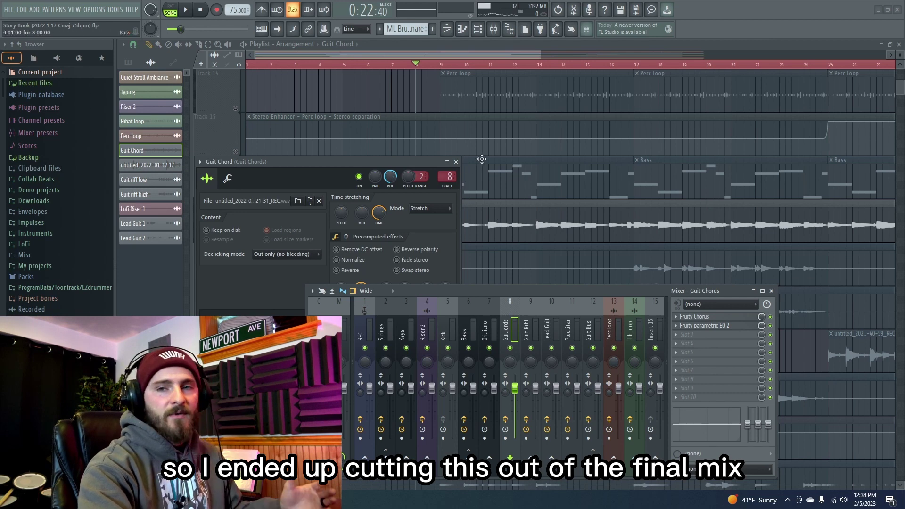
- Close the Guit Chord settings and mixer, and audition the soloed guitar chord scratch track
click(457, 162)
key(space)
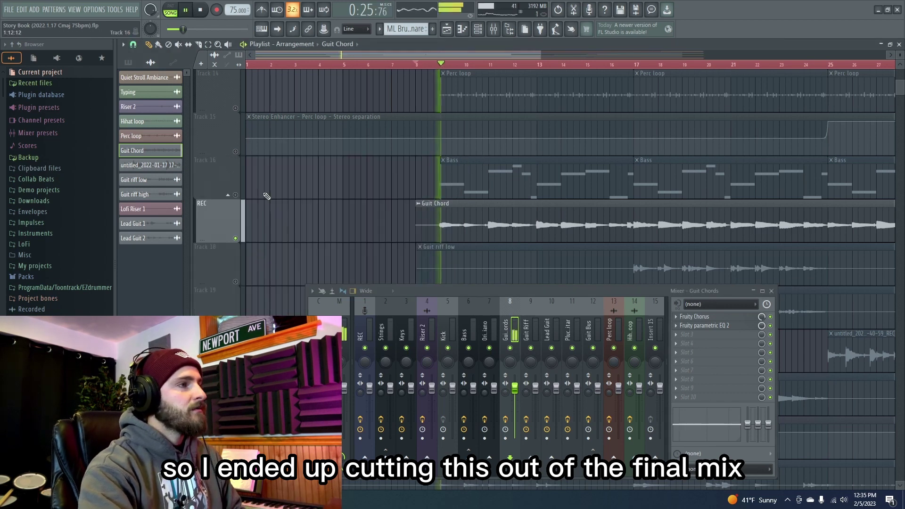
click(772, 291)
scroll(578, 210, down, 2)
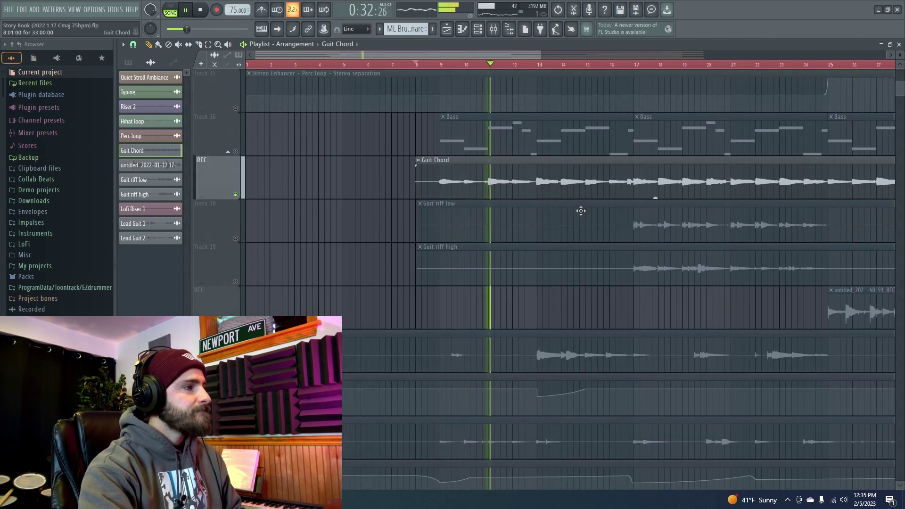
key(space)
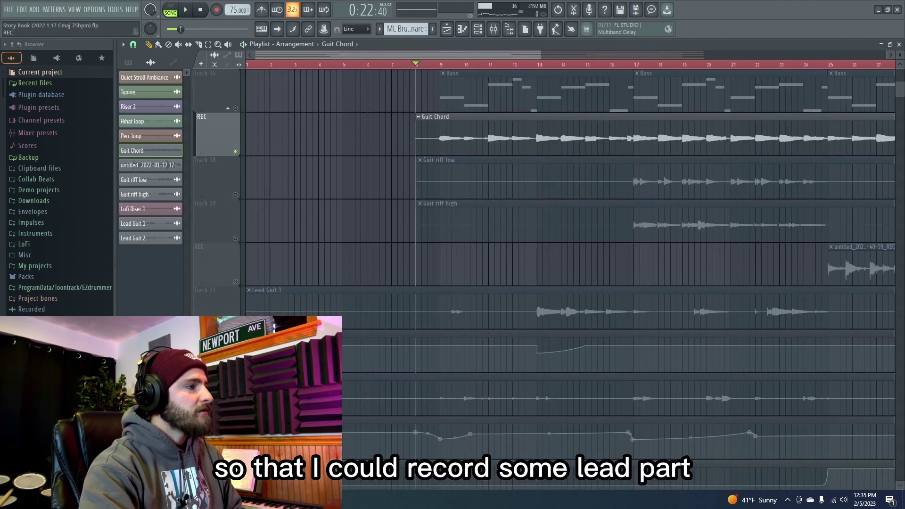
- Enable the Lead Guit 1 and Lead Guit 2 tracks alongside Guit Chord, and set playback to start just before bar 9
click(556, 288)
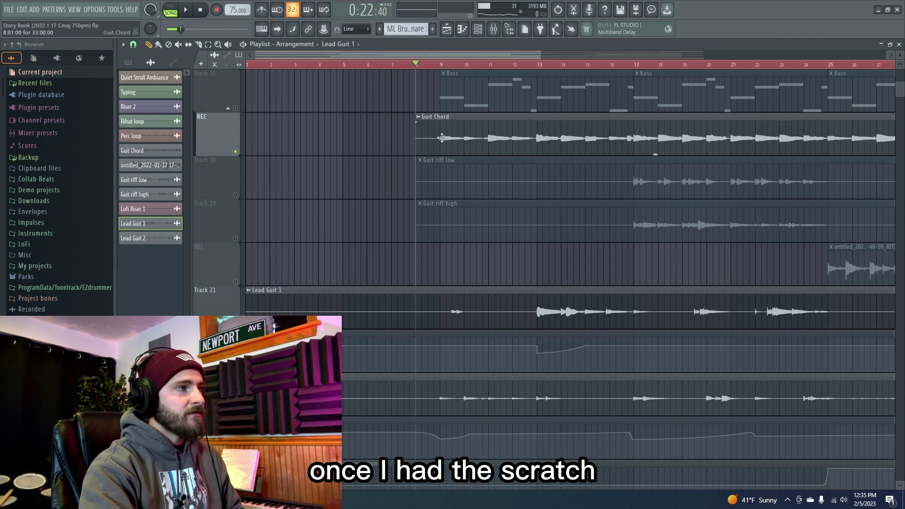
click(430, 68)
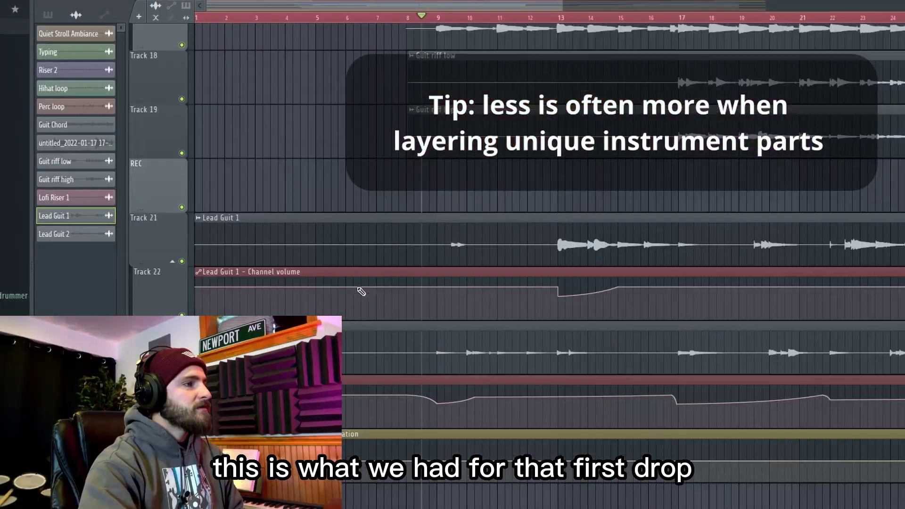
- Play the first drop with all layers from about bar 7, following the arrangement across the tracks
scroll(360, 289, up, 10)
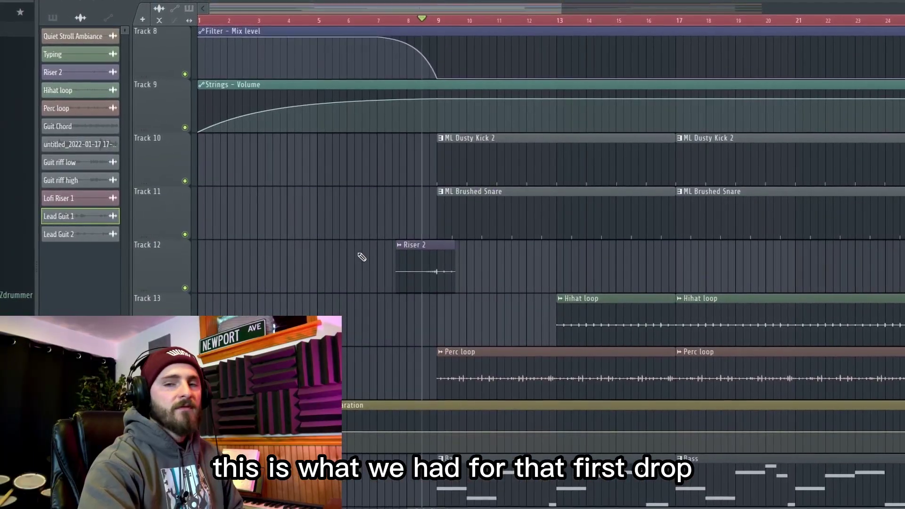
click(380, 29)
scroll(372, 212, up, 2)
key(space)
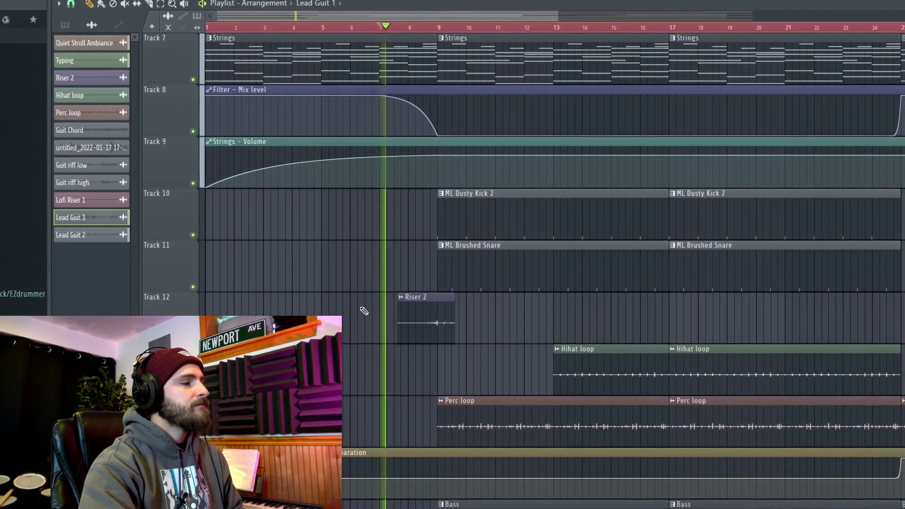
scroll(364, 311, down, 3)
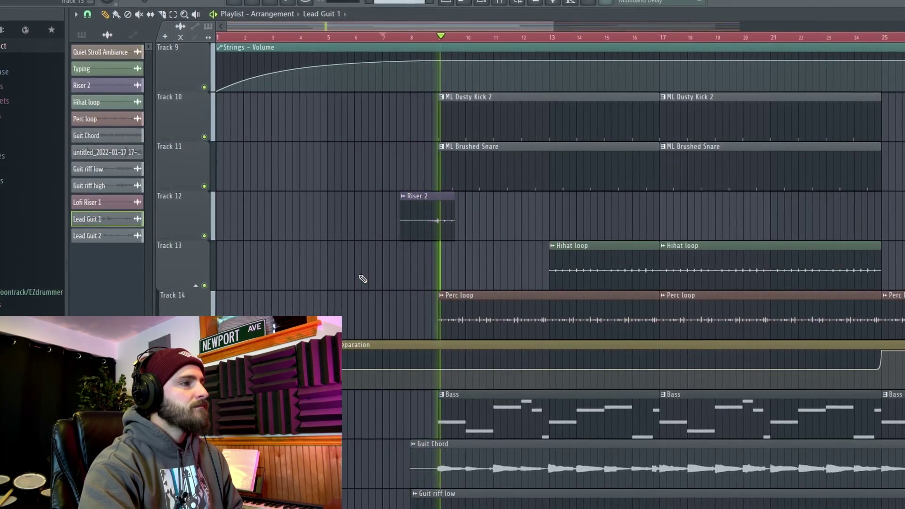
scroll(363, 279, down, 5)
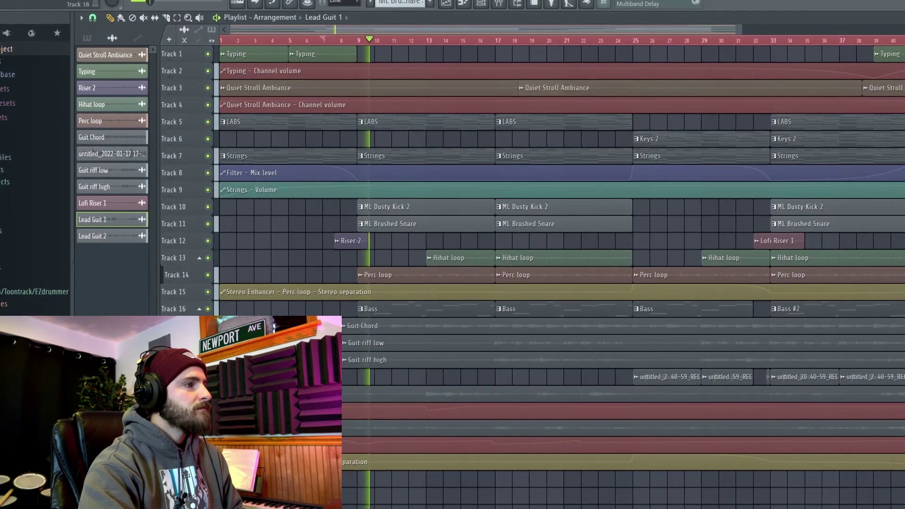
- Examine the Hihat loop entry at bar 13 in the first drop, and set the playback position to bar 17
scroll(471, 189, up, 4)
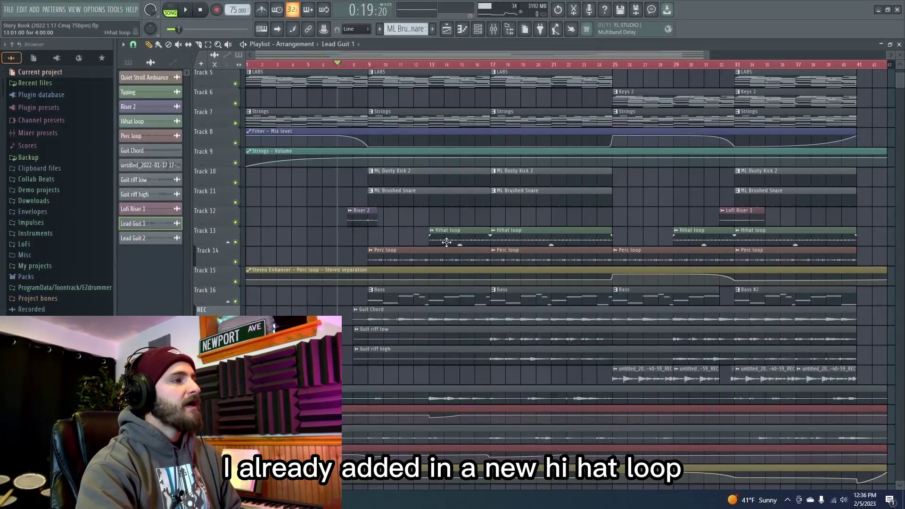
scroll(451, 233, up, 5)
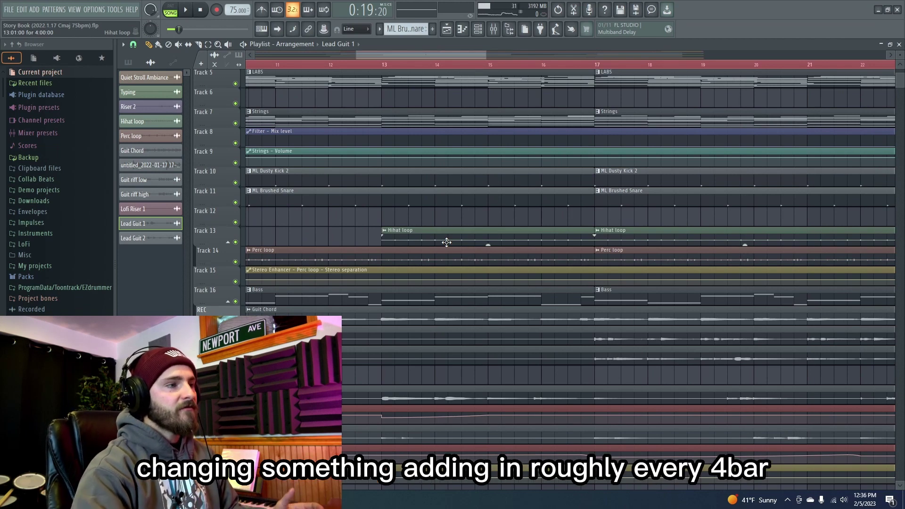
scroll(390, 372, down, 3)
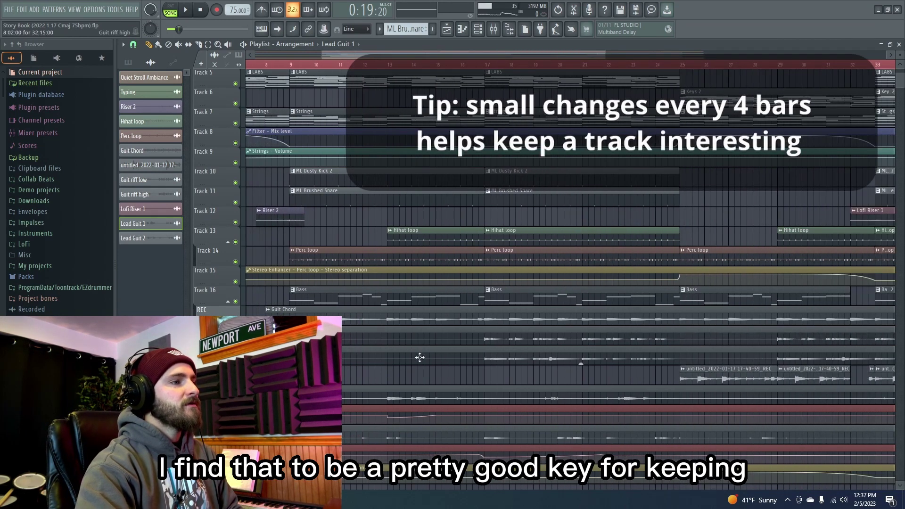
scroll(438, 349, down, 1)
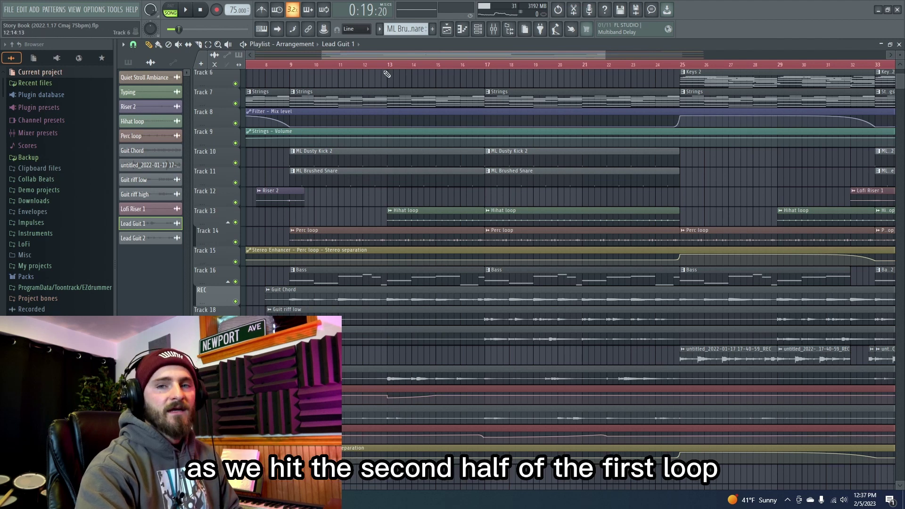
click(487, 68)
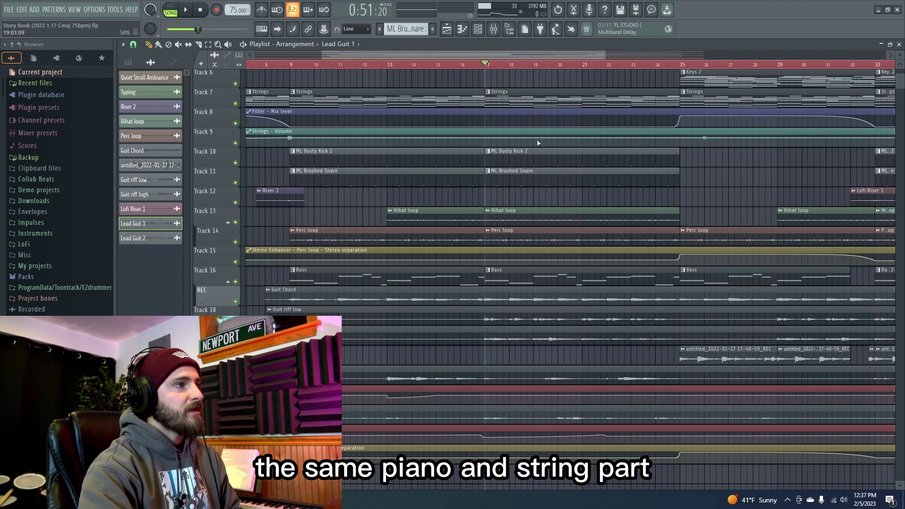
scroll(530, 330, down, 2)
scroll(531, 359, up, 2)
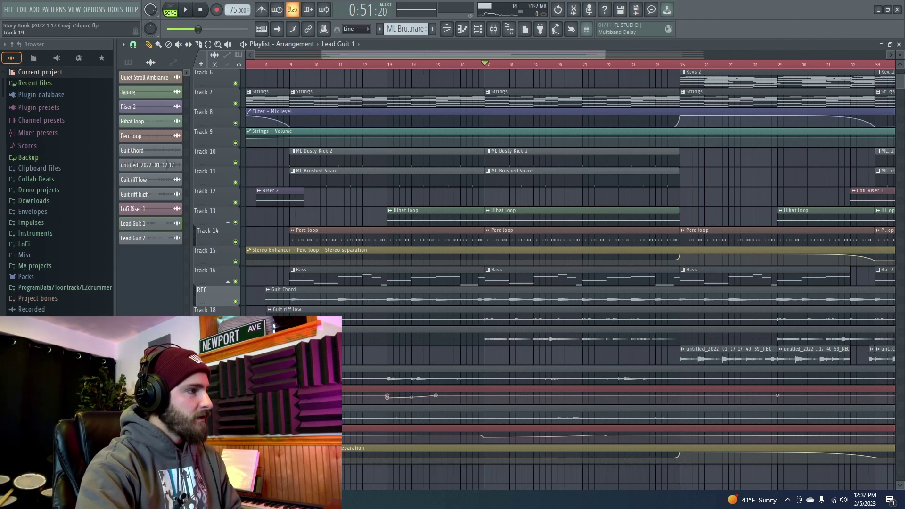
- Isolate the Guit riff low and Guit riff high tracks, and play the second half of the first drop from bar 17
right_click(235, 321)
click(235, 341)
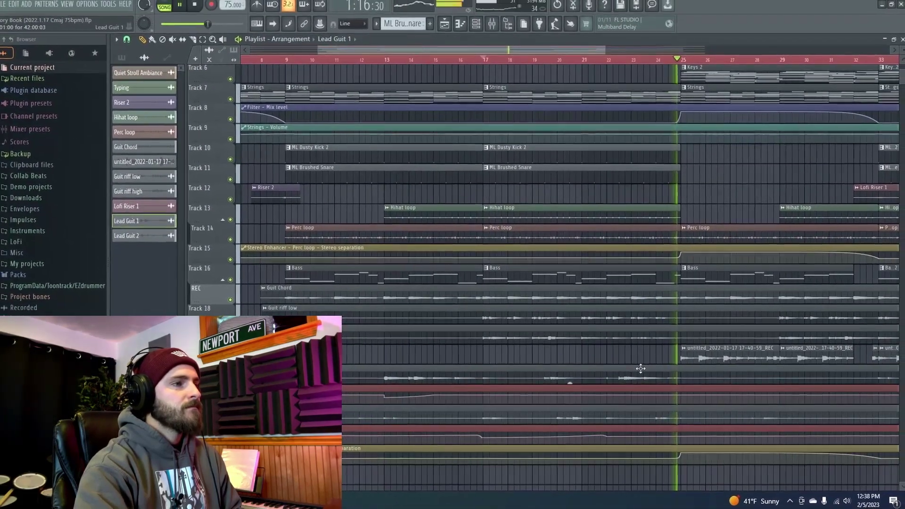
key(space)
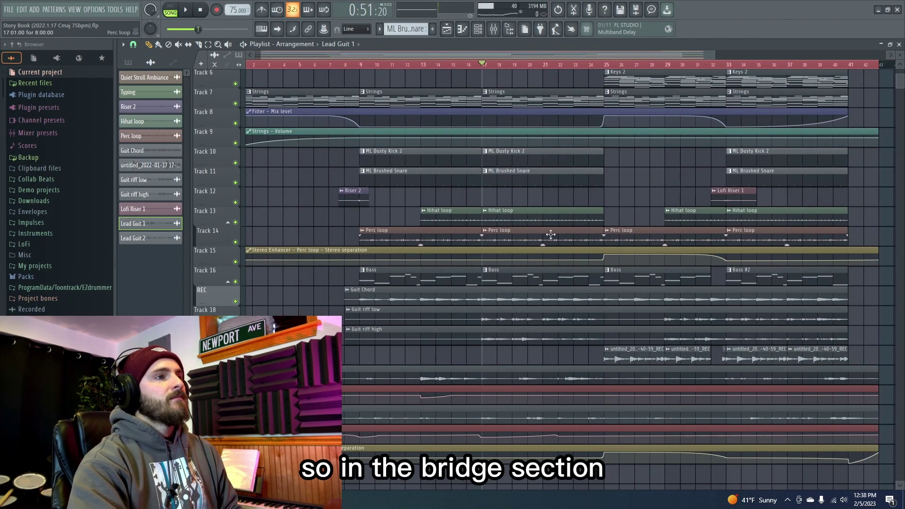
- Examine the bridge's layers and its filter and stereo automation, and set the playback position to bar 25
scroll(734, 246, down, 3)
scroll(712, 243, up, 4)
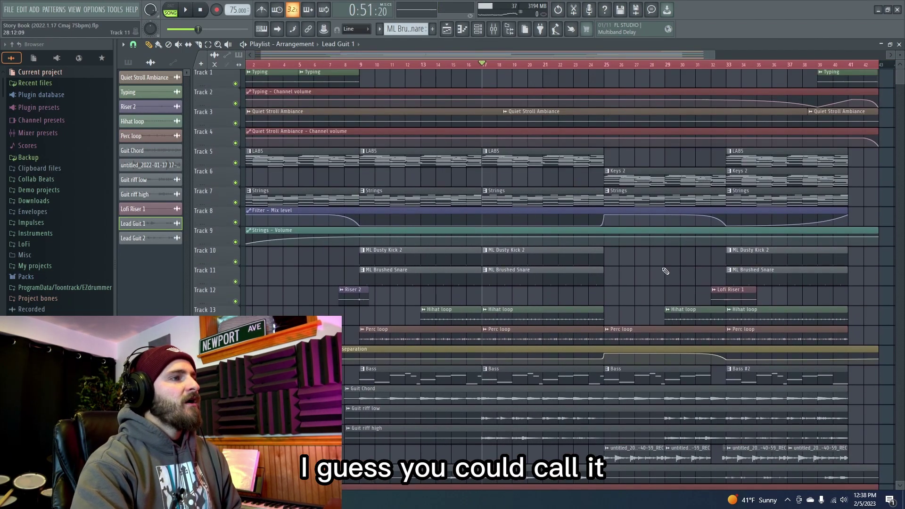
scroll(667, 274, up, 3)
scroll(674, 286, down, 1)
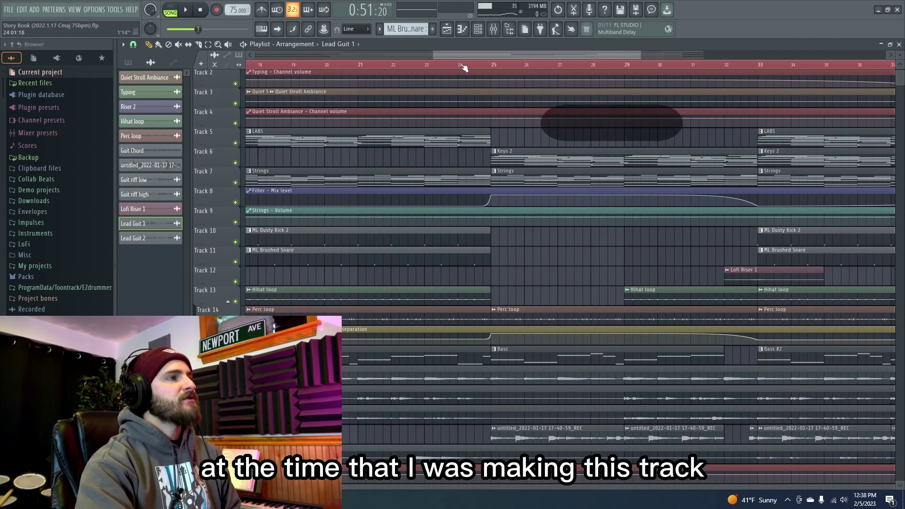
click(491, 66)
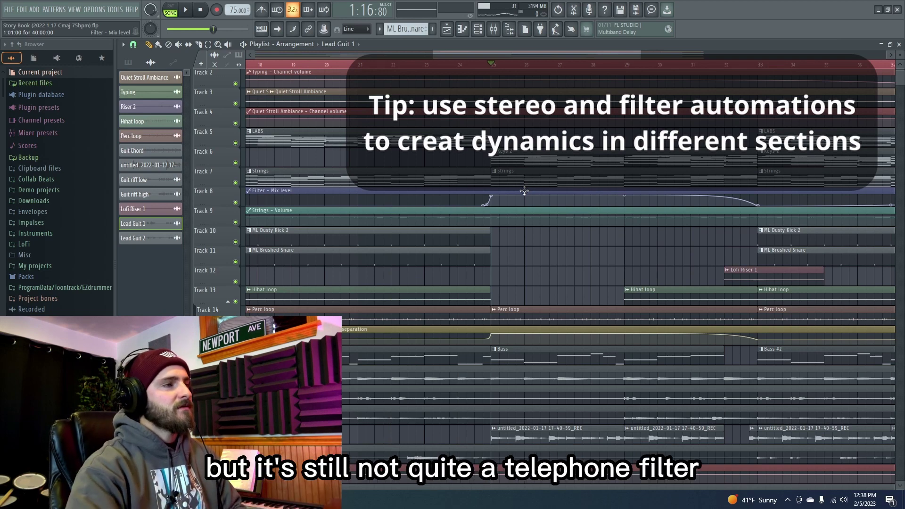
- Play the song from the bridge at bar 25 through the second drop to the outro, and stop playback
scroll(561, 226, down, 1)
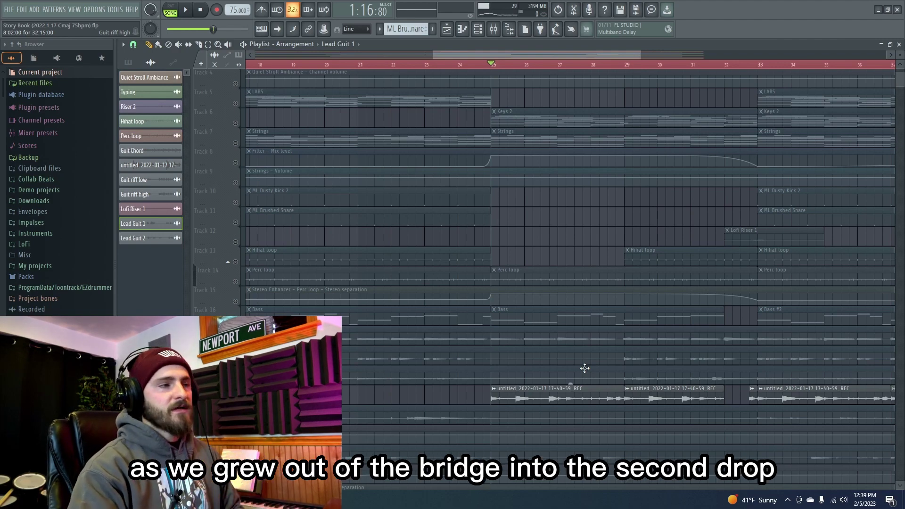
key(space)
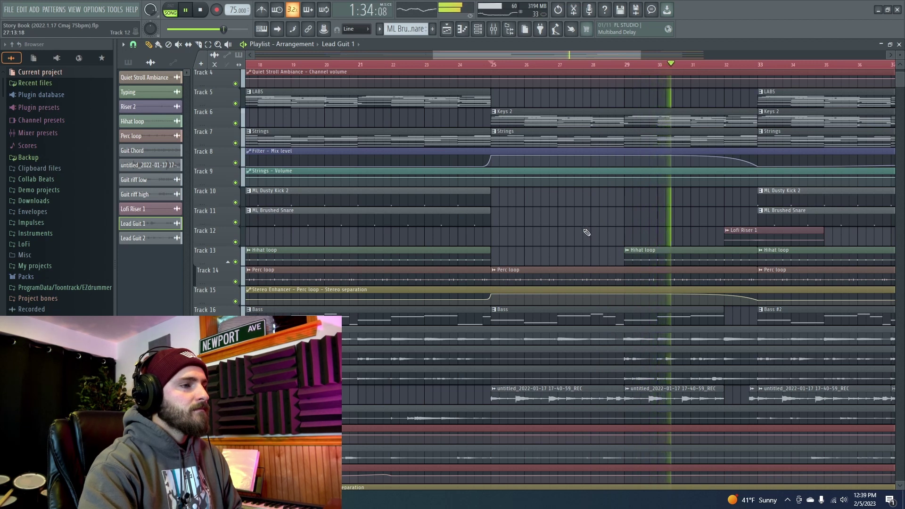
scroll(622, 276, down, 1)
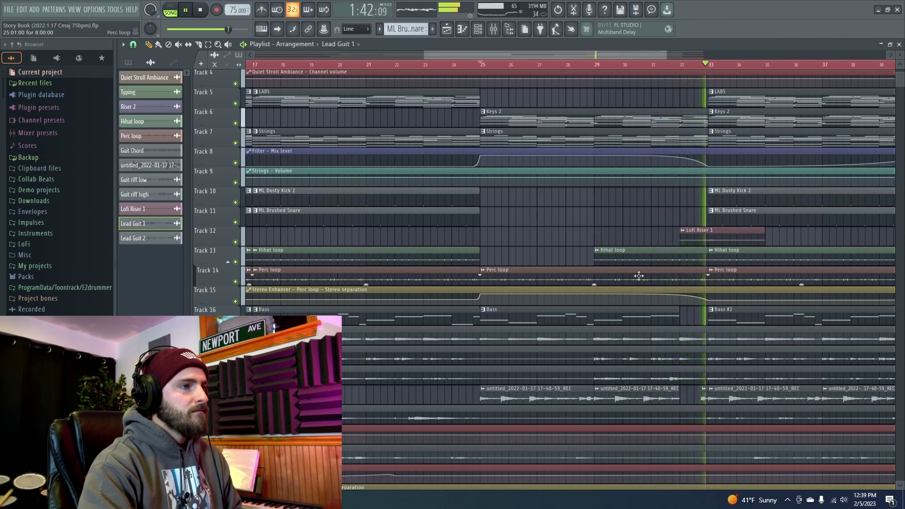
scroll(495, 317, down, 1)
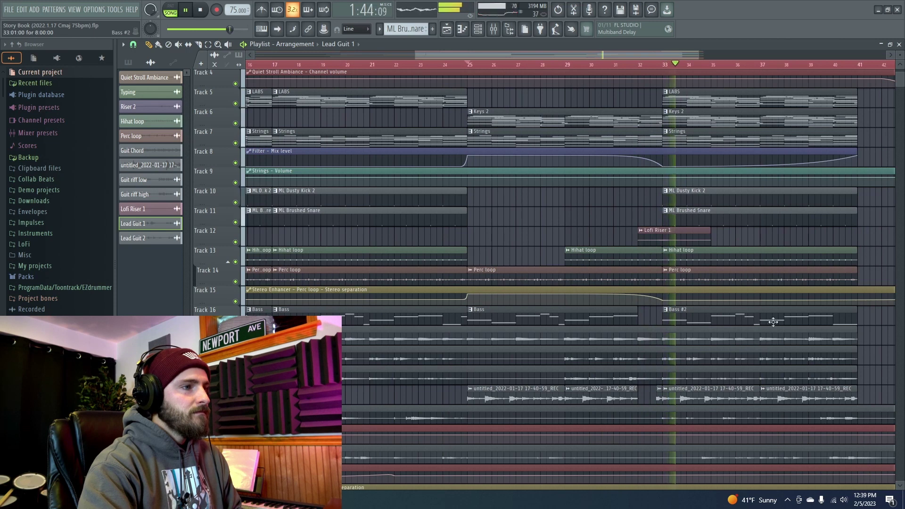
scroll(817, 323, down, 1)
scroll(817, 323, down, 2)
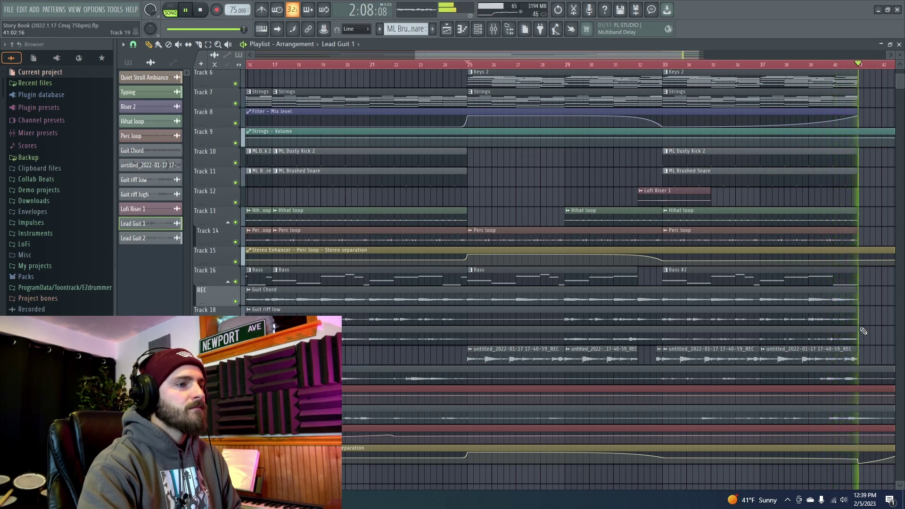
scroll(563, 324, down, 1)
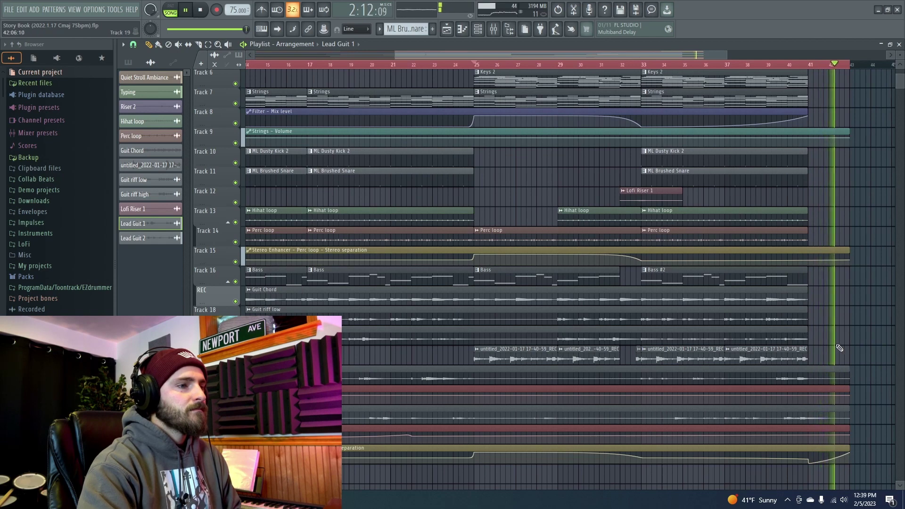
key(space)
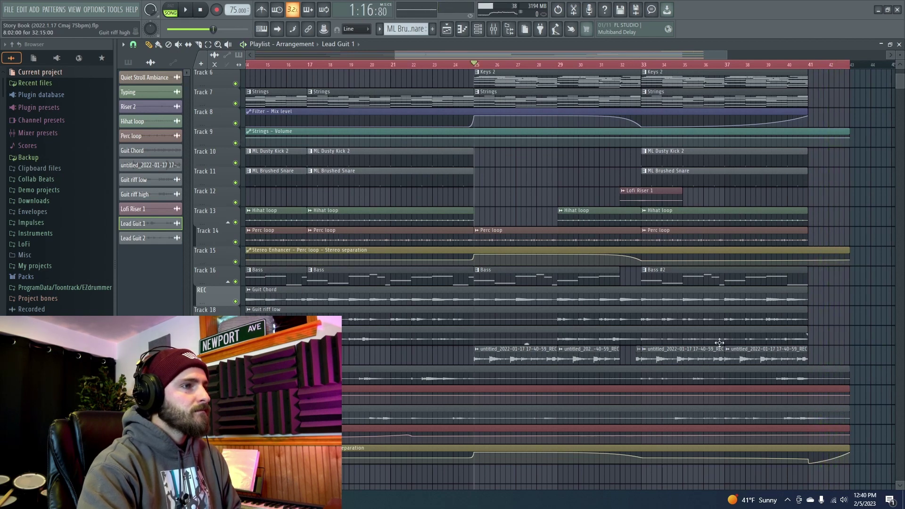
- Place the playback position just before bar 33 and examine Lofi Riser 1 leading into the second drop
click(631, 64)
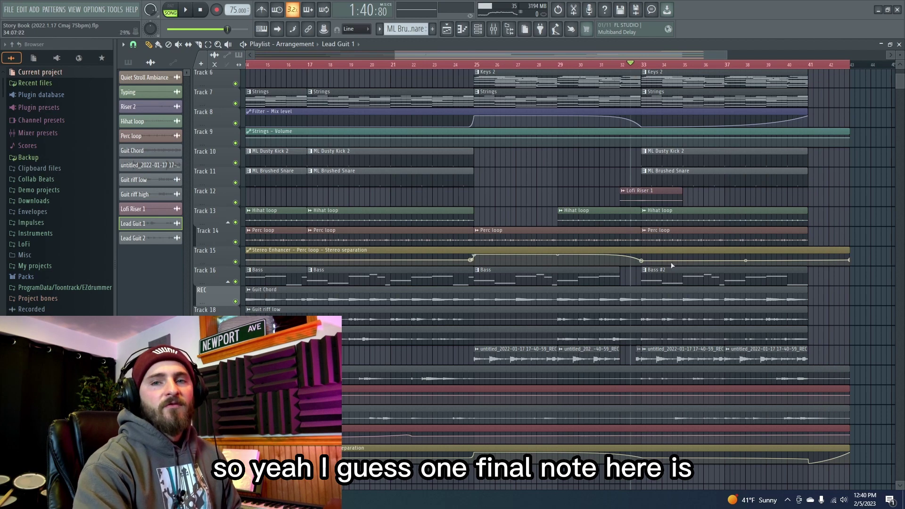
scroll(621, 189, up, 2)
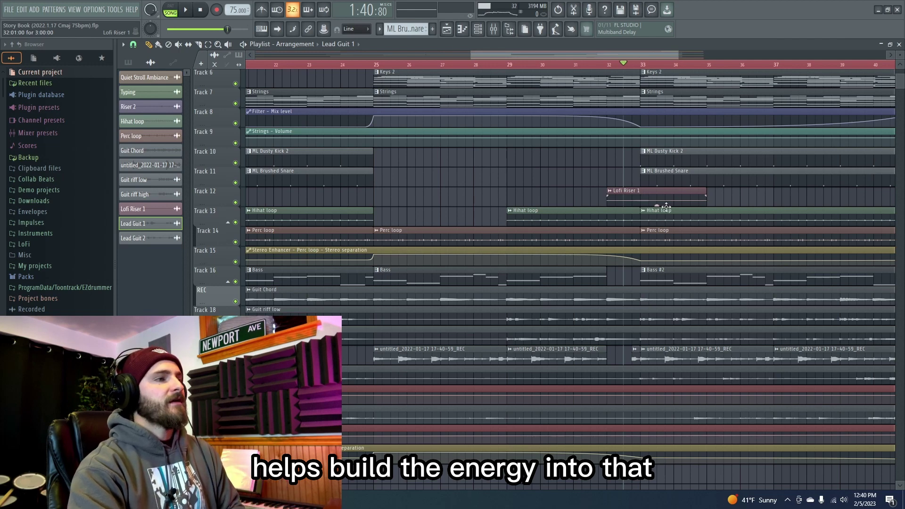
- Play the transition from bar 31 into the second drop, and stop playback
scroll(621, 273, down, 1)
scroll(629, 306, up, 2)
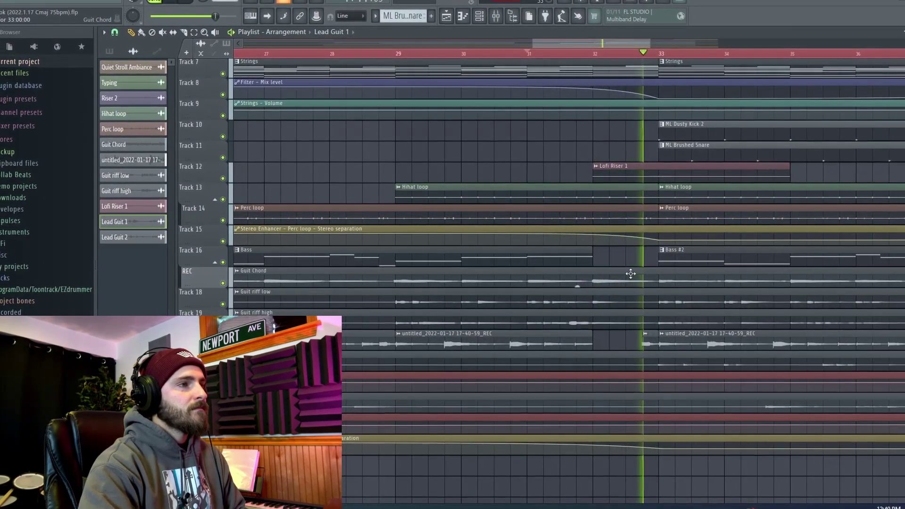
key(space)
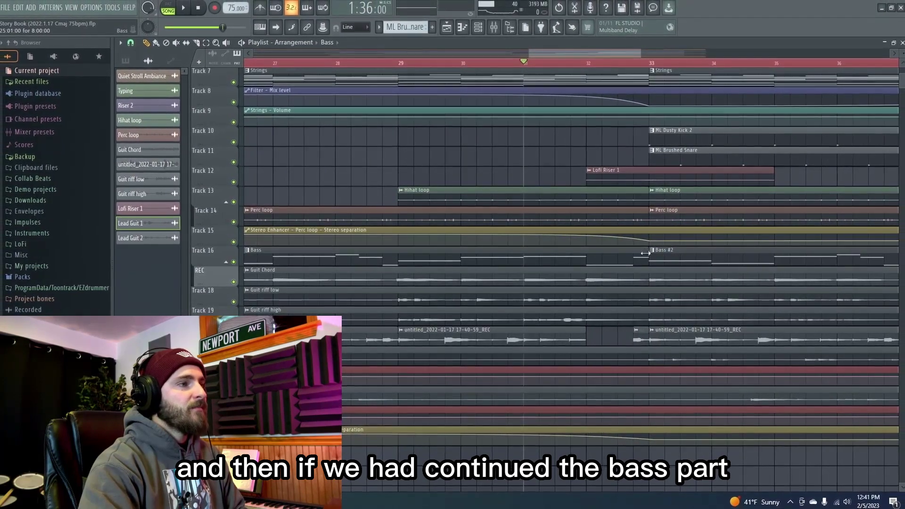
- Extend the guitar recording clip through the gap in bar 32, play the transition from bar 31 with it, and stop playback
drag(586, 324, 619, 333)
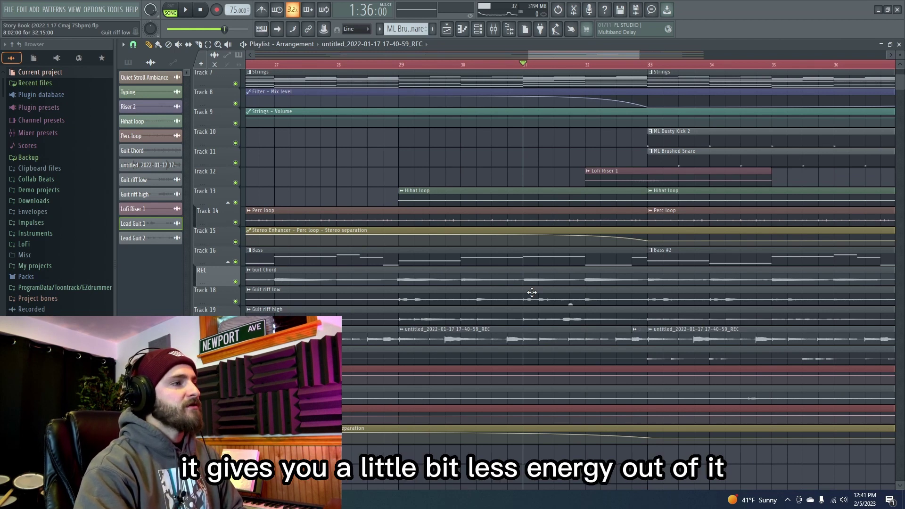
key(space)
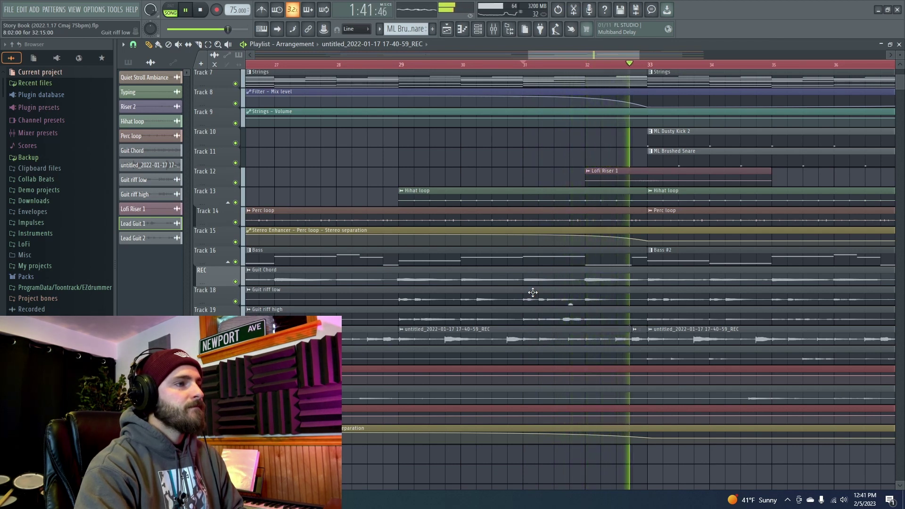
key(space)
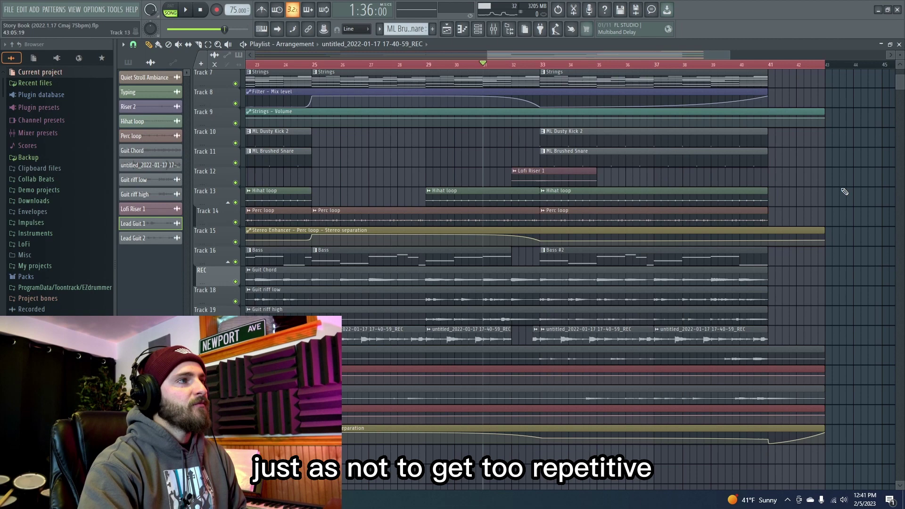
- Set the playback position in bar 40, examine the outro's ambience fade-out automation, and play the song's ending
scroll(848, 193, up, 4)
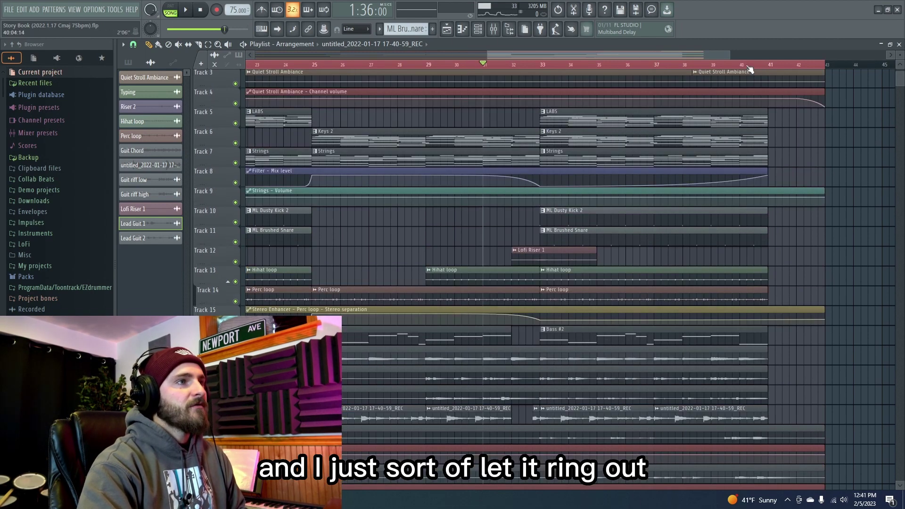
click(748, 66)
scroll(749, 94, up, 2)
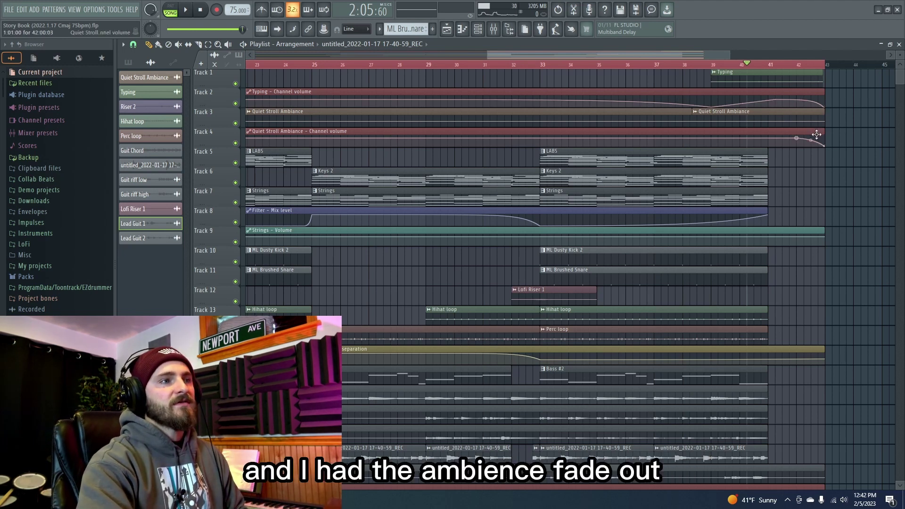
scroll(816, 135, down, 1)
scroll(886, 143, down, 4)
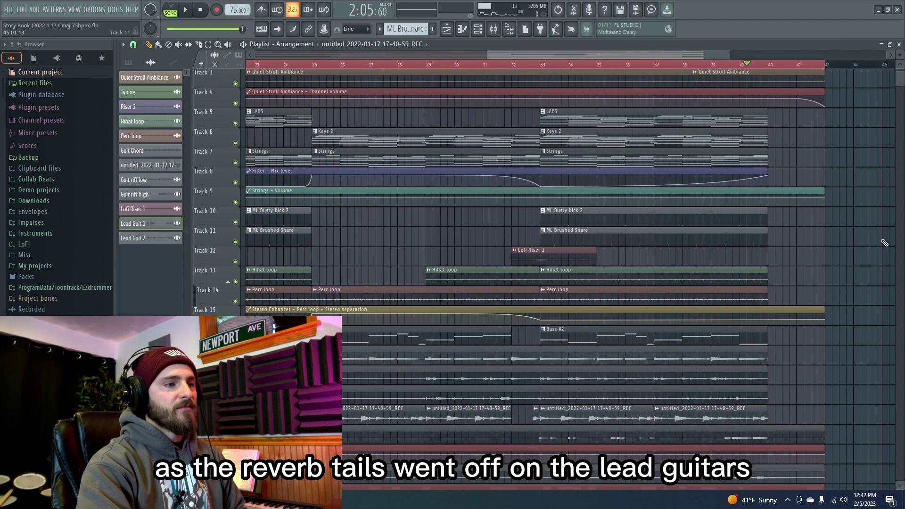
scroll(786, 307, up, 3)
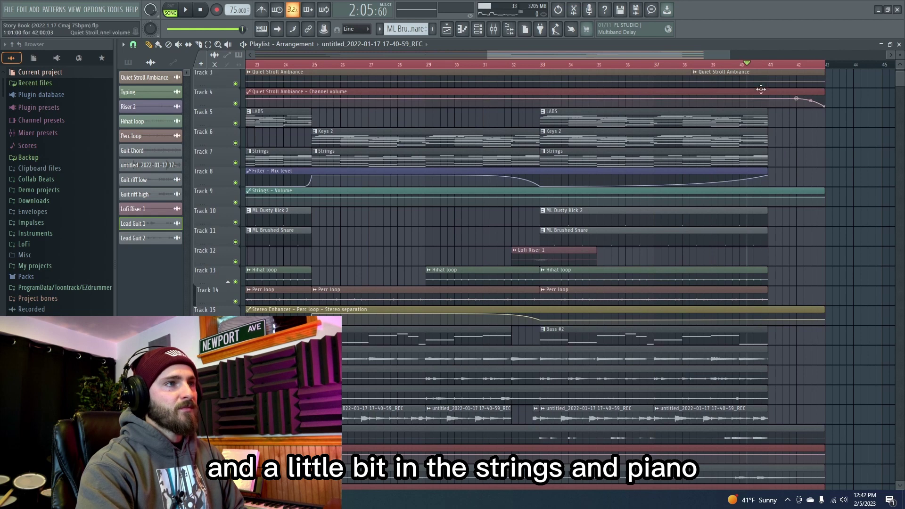
key(space)
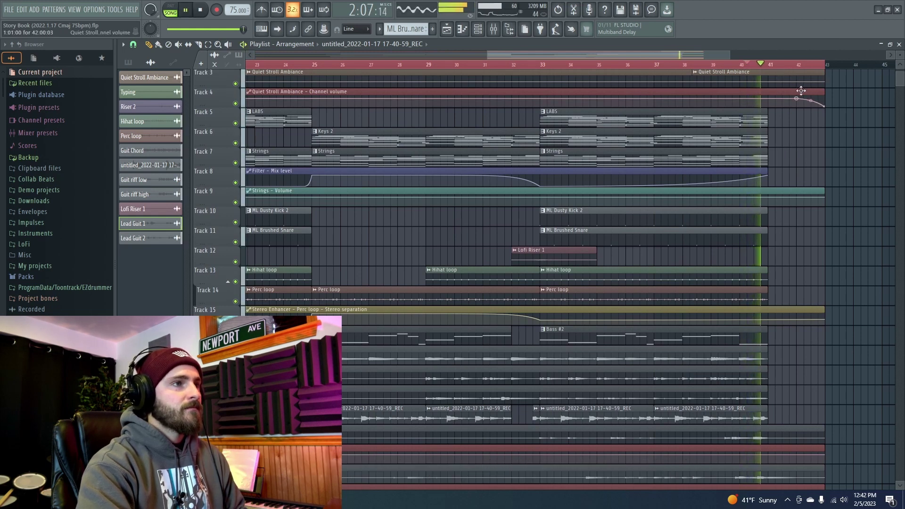